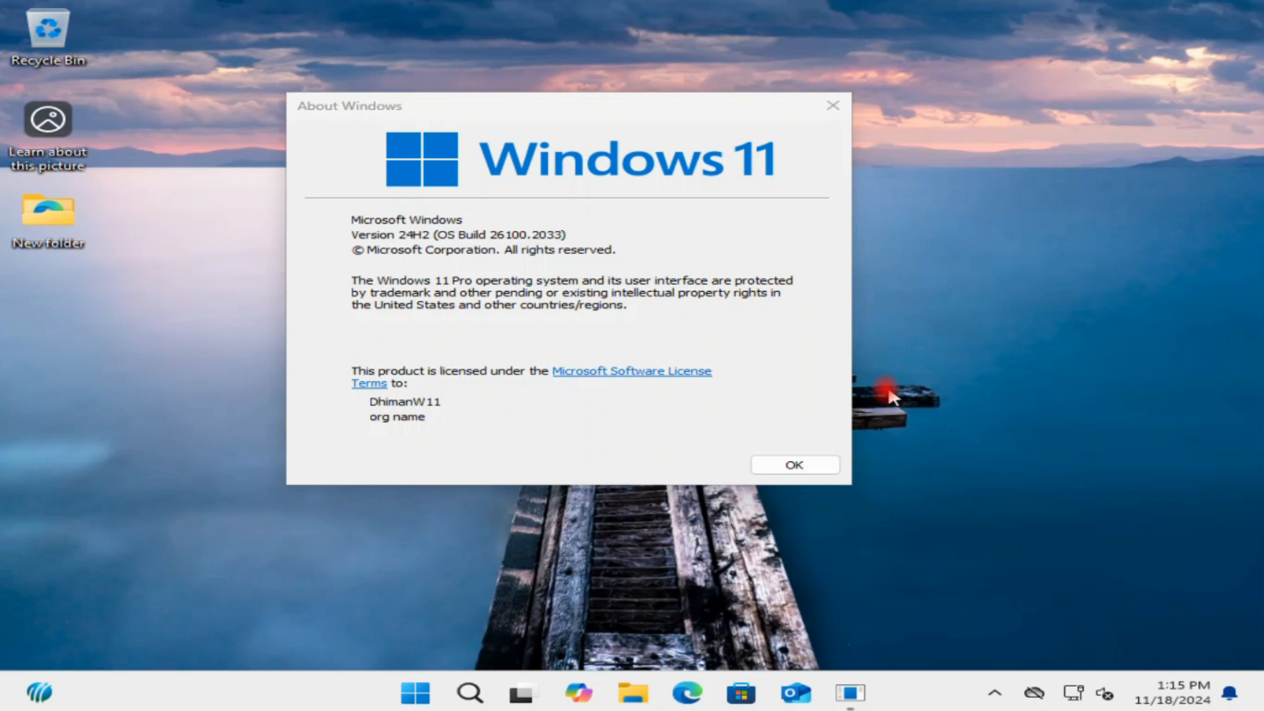
Close the About Windows dialog and open This PC in File Explorer.
{"action": "left_click", "coordinate": [815, 463]}
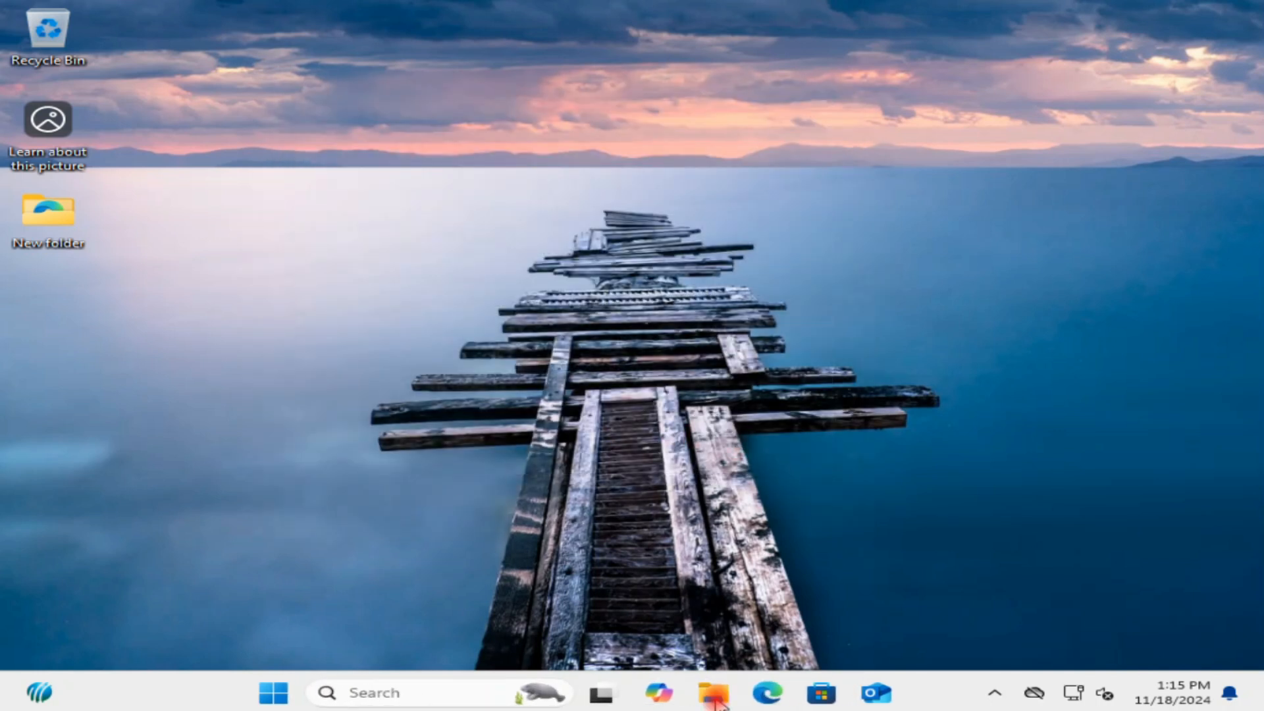
{"action": "left_click", "coordinate": [721, 702]}
{"action": "right_click", "coordinate": [769, 283]}
{"action": "left_click", "coordinate": [1042, 78]}
{"action": "left_click", "coordinate": [97, 470]}
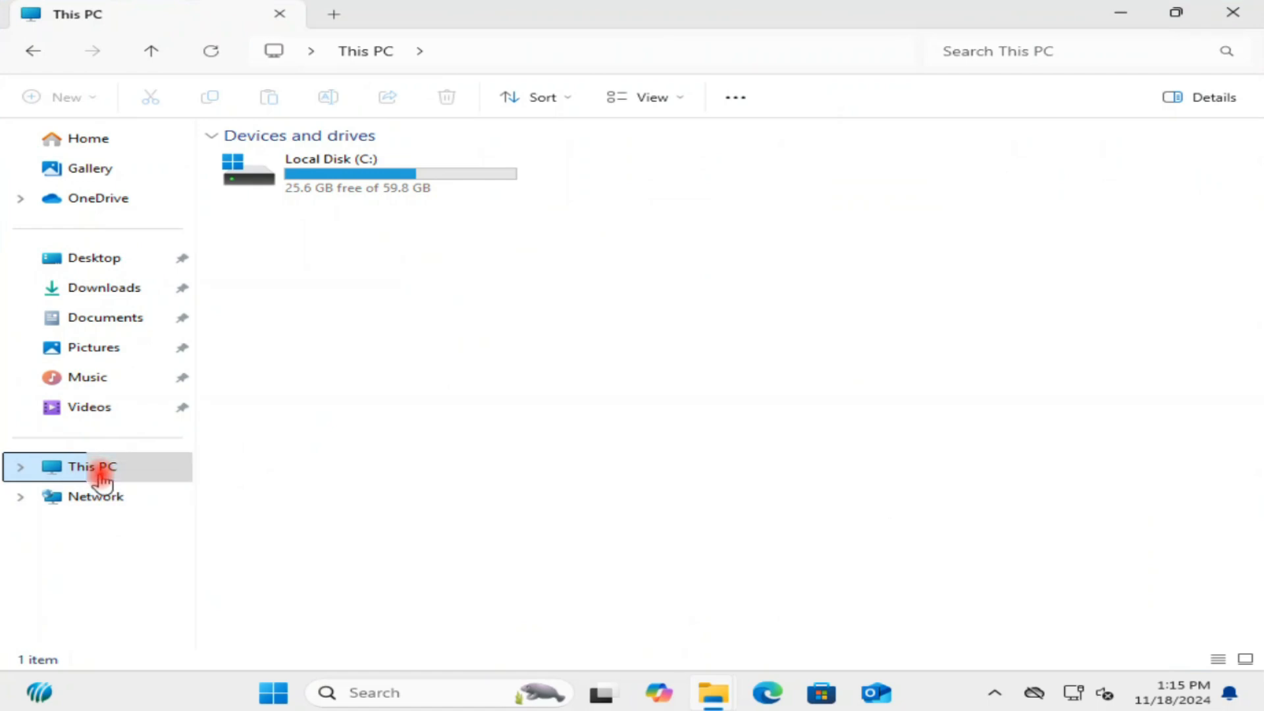
Open Computer Management from This PC's extended context menu and switch to Device Manager.
{"action": "right_click", "coordinate": [102, 481]}
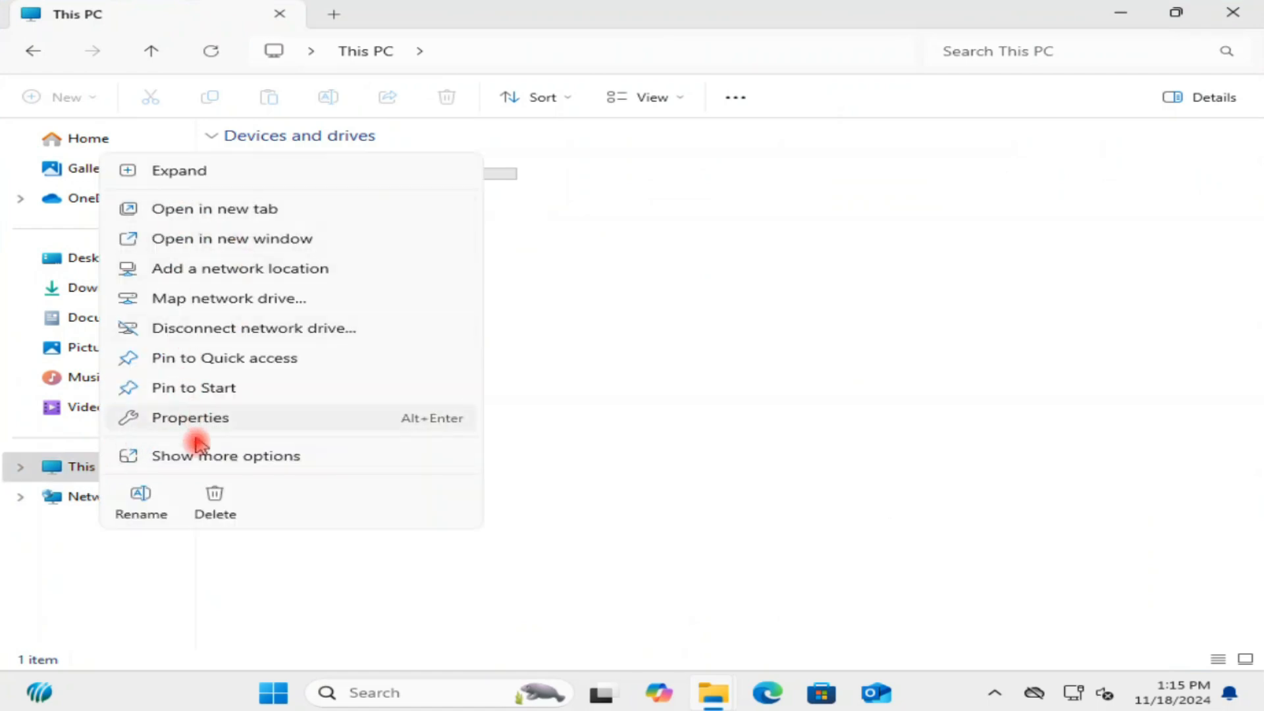
{"action": "left_click", "coordinate": [264, 455]}
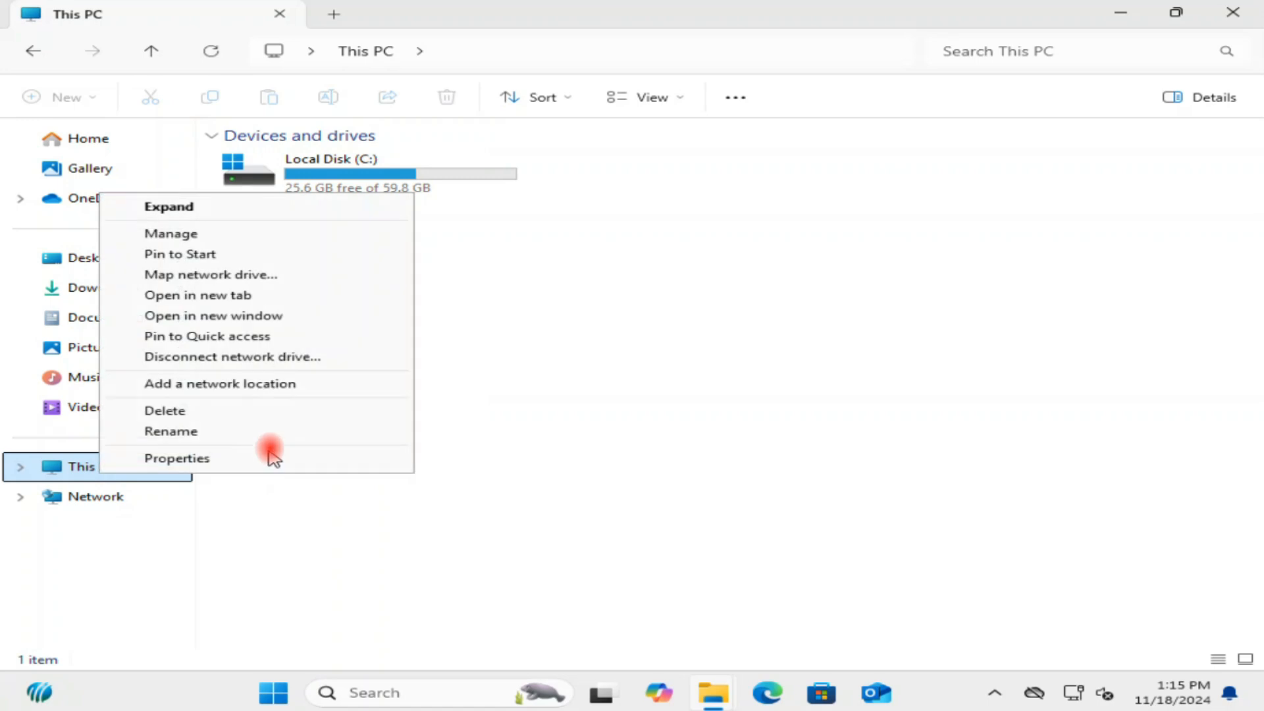
{"action": "left_click", "coordinate": [177, 232]}
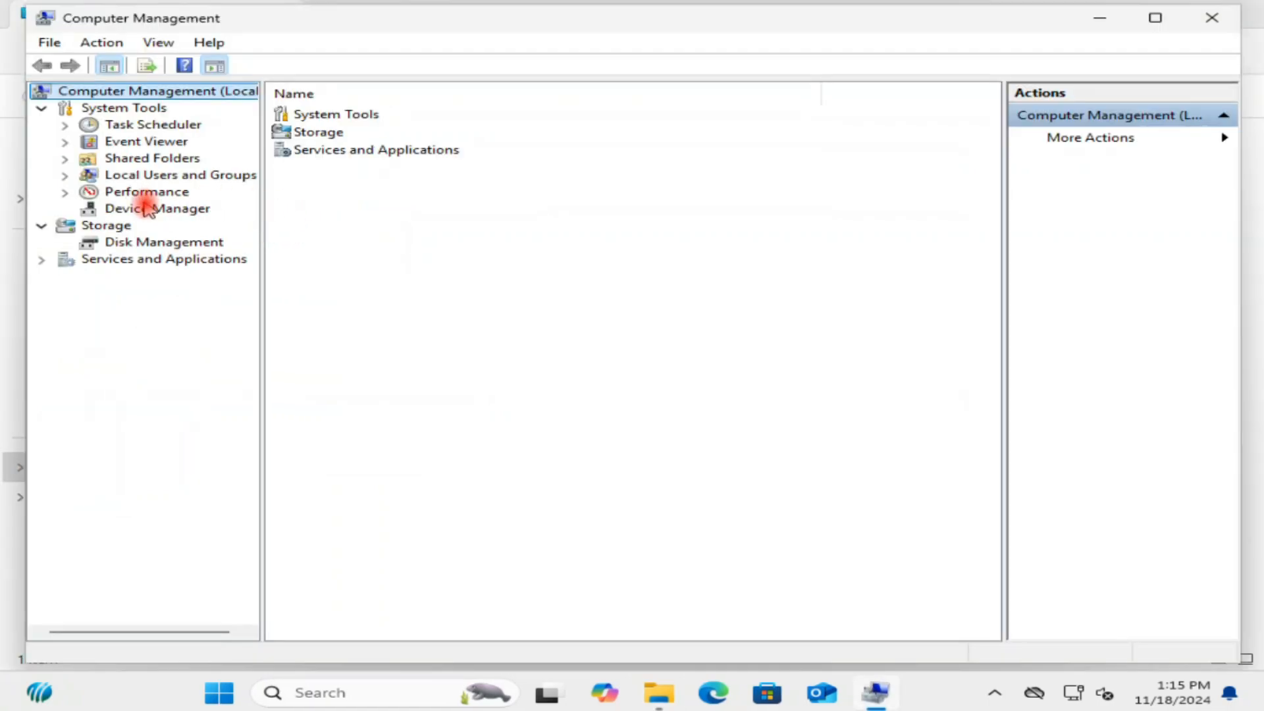
{"action": "left_click", "coordinate": [187, 208]}
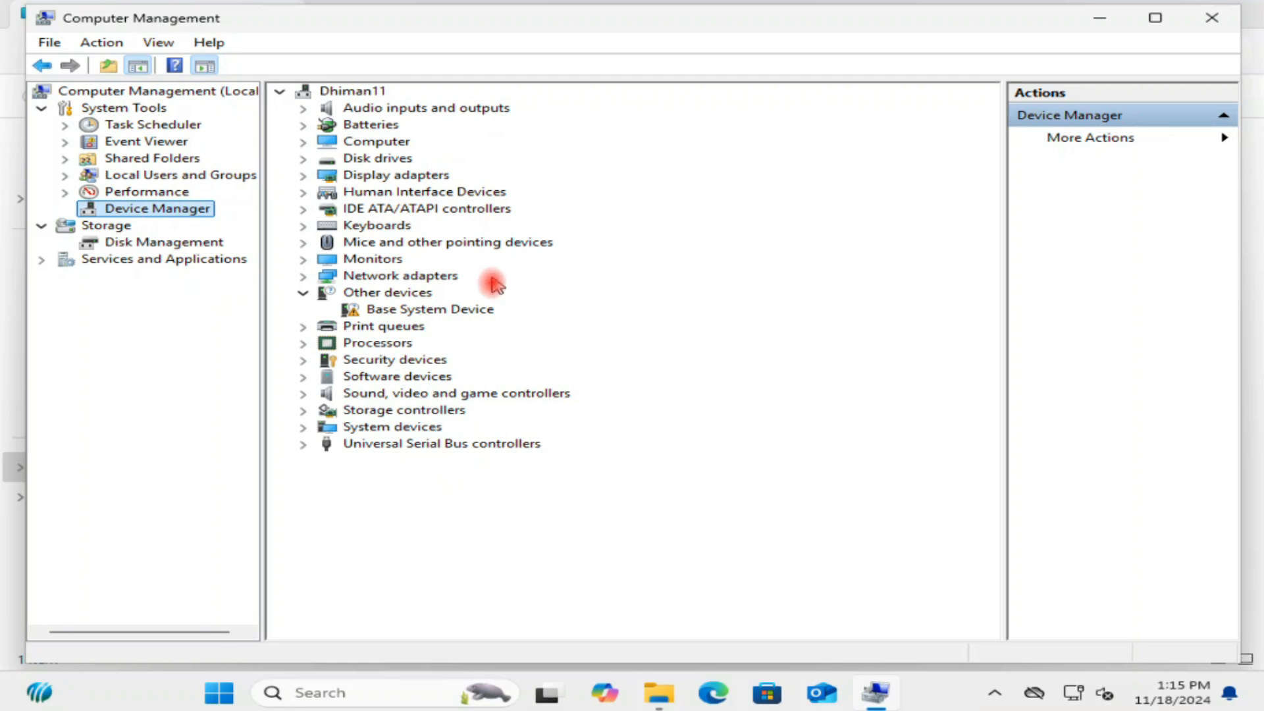
Expand Sound, video and game controllers and select the High Definition Audio Device.
{"action": "left_click", "coordinate": [412, 394]}
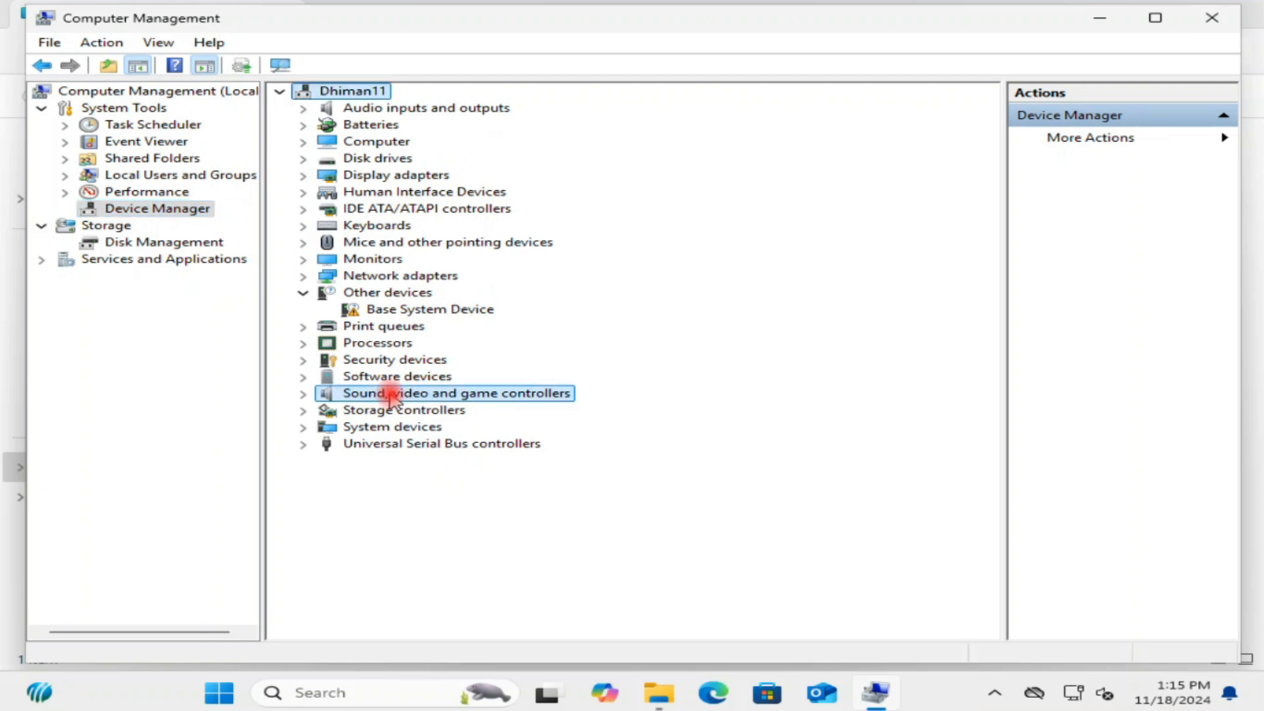
{"action": "left_click", "coordinate": [303, 393]}
{"action": "left_click", "coordinate": [409, 413]}
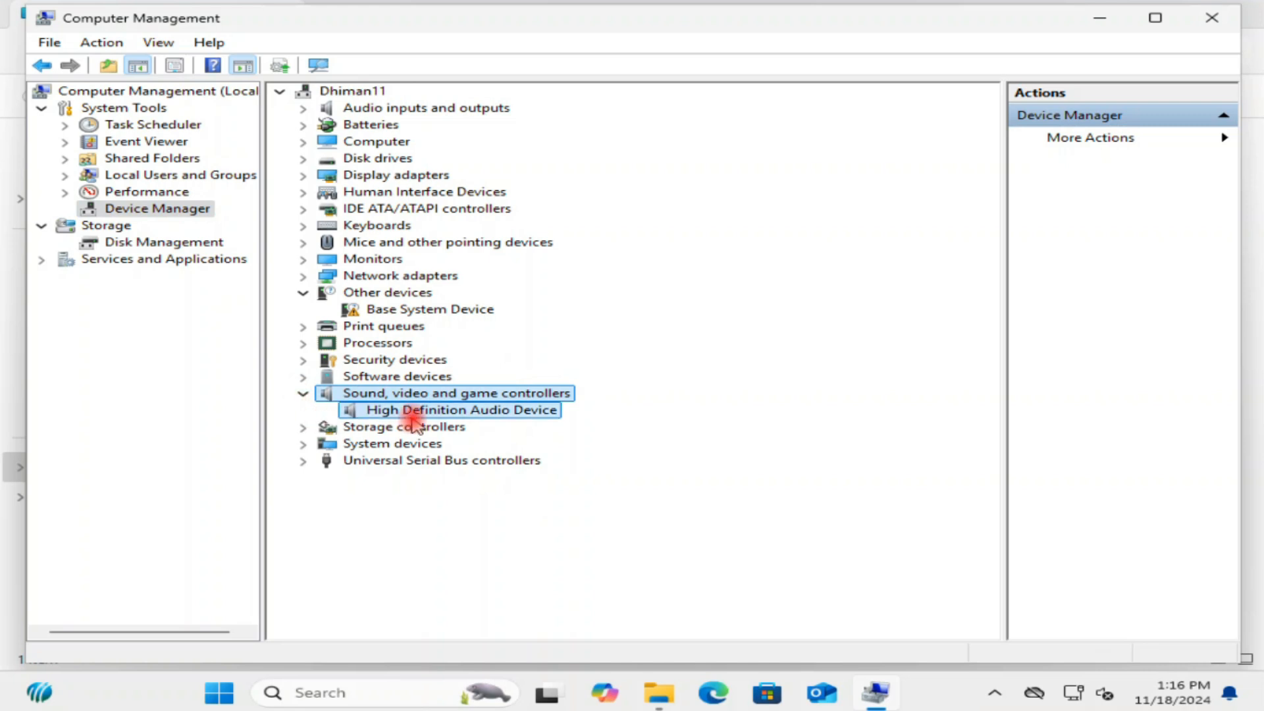
Disable the High Definition Audio Device, confirming the prompt, and re-enable it to restart the device.
{"action": "right_click", "coordinate": [455, 415]}
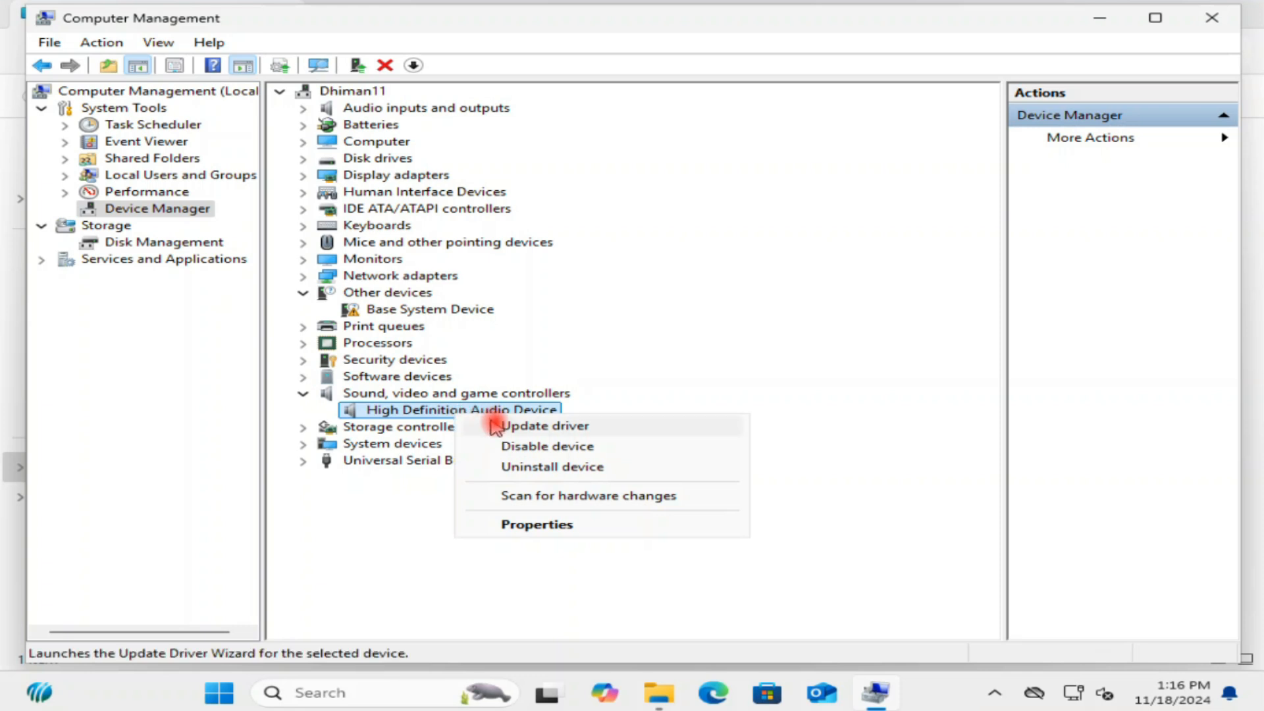
{"action": "left_click", "coordinate": [576, 447]}
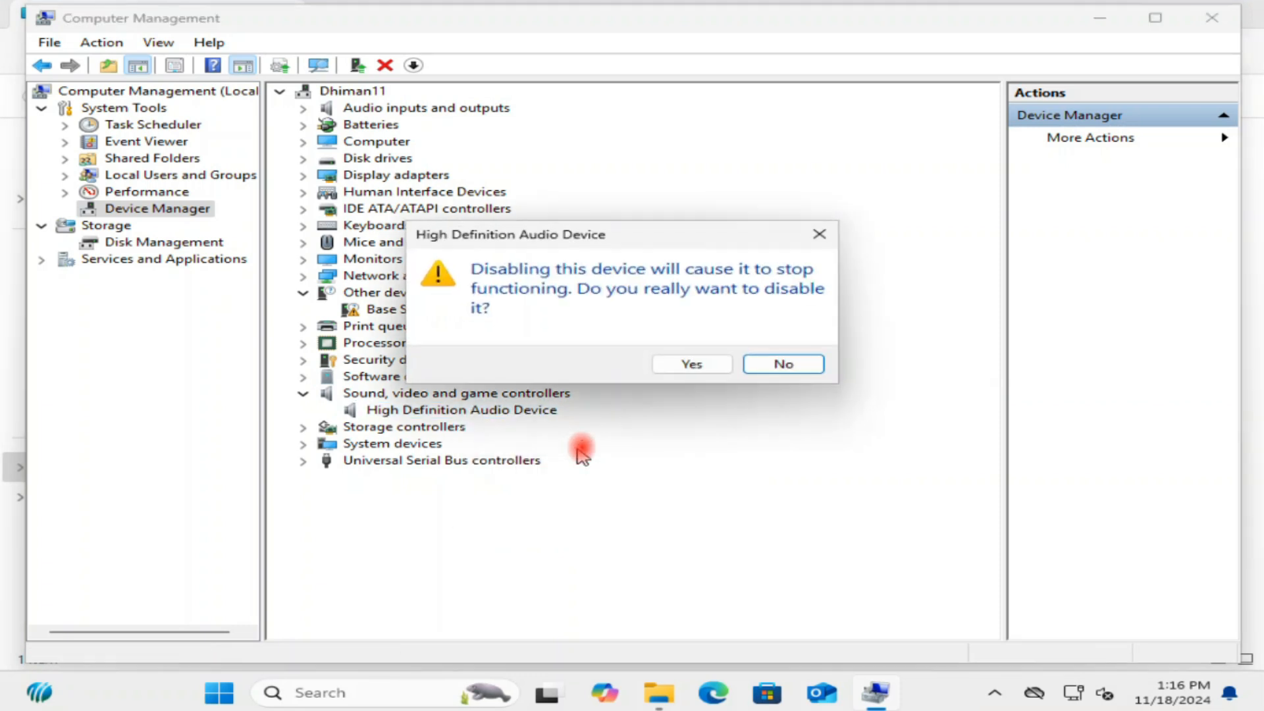
{"action": "left_click", "coordinate": [691, 366]}
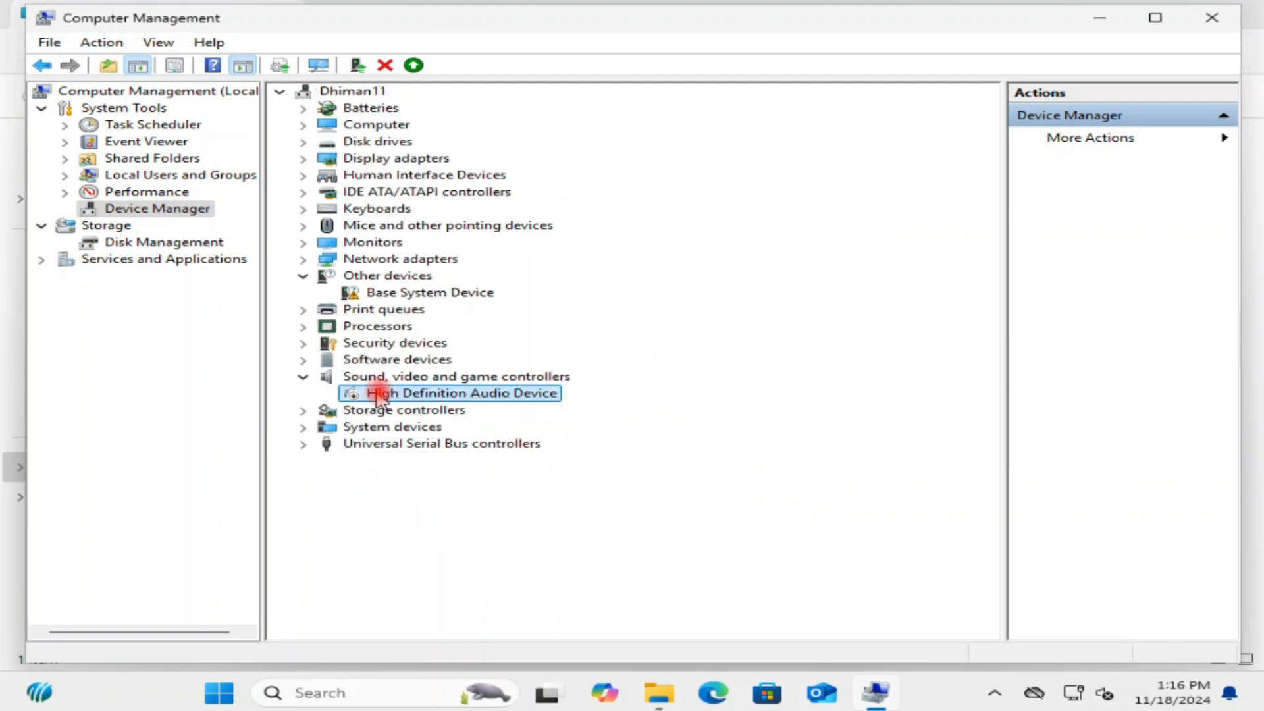
{"action": "right_click", "coordinate": [397, 395]}
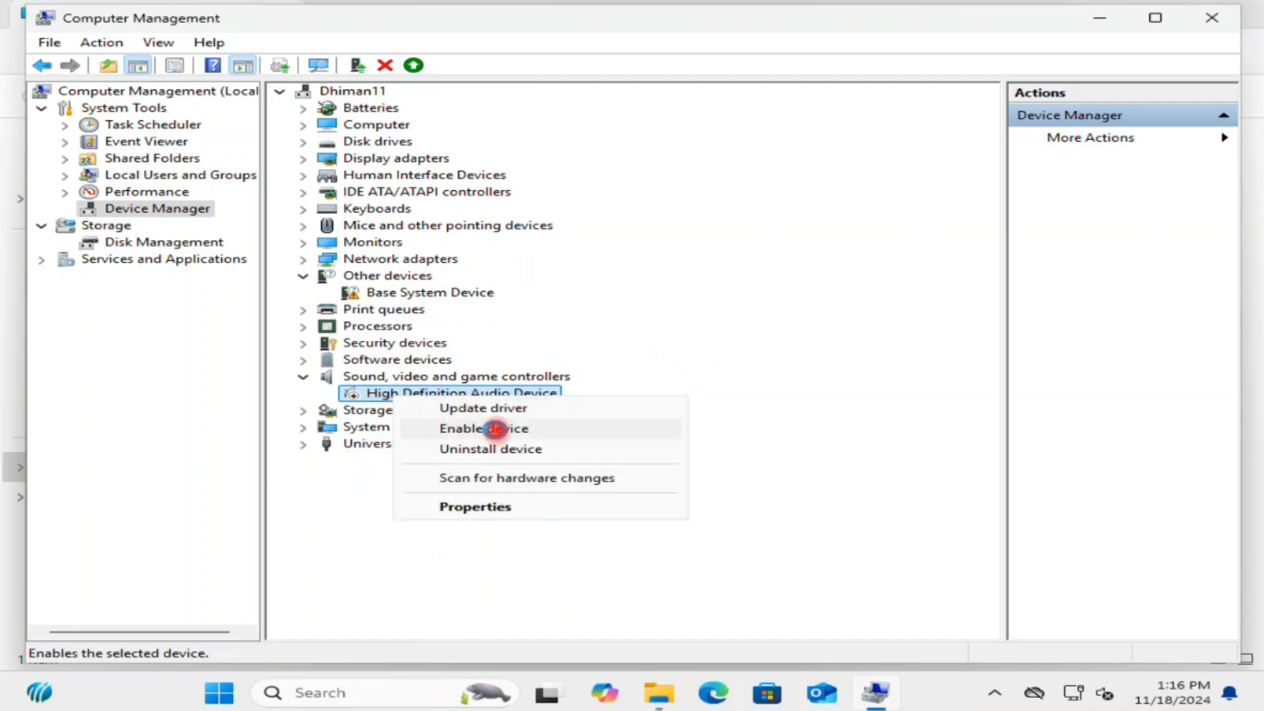
{"action": "left_click", "coordinate": [495, 428]}
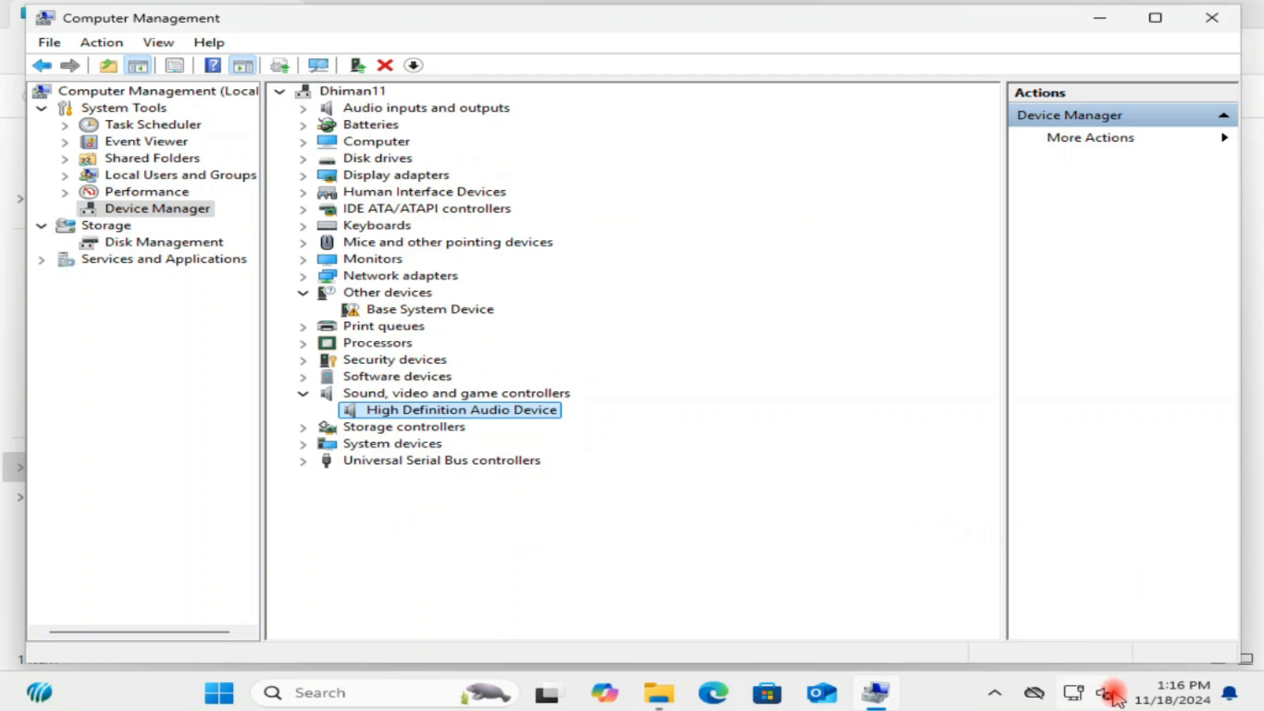
Update the High Definition Audio Device driver by searching automatically, close the wizard and Computer Management.
{"action": "right_click", "coordinate": [414, 412]}
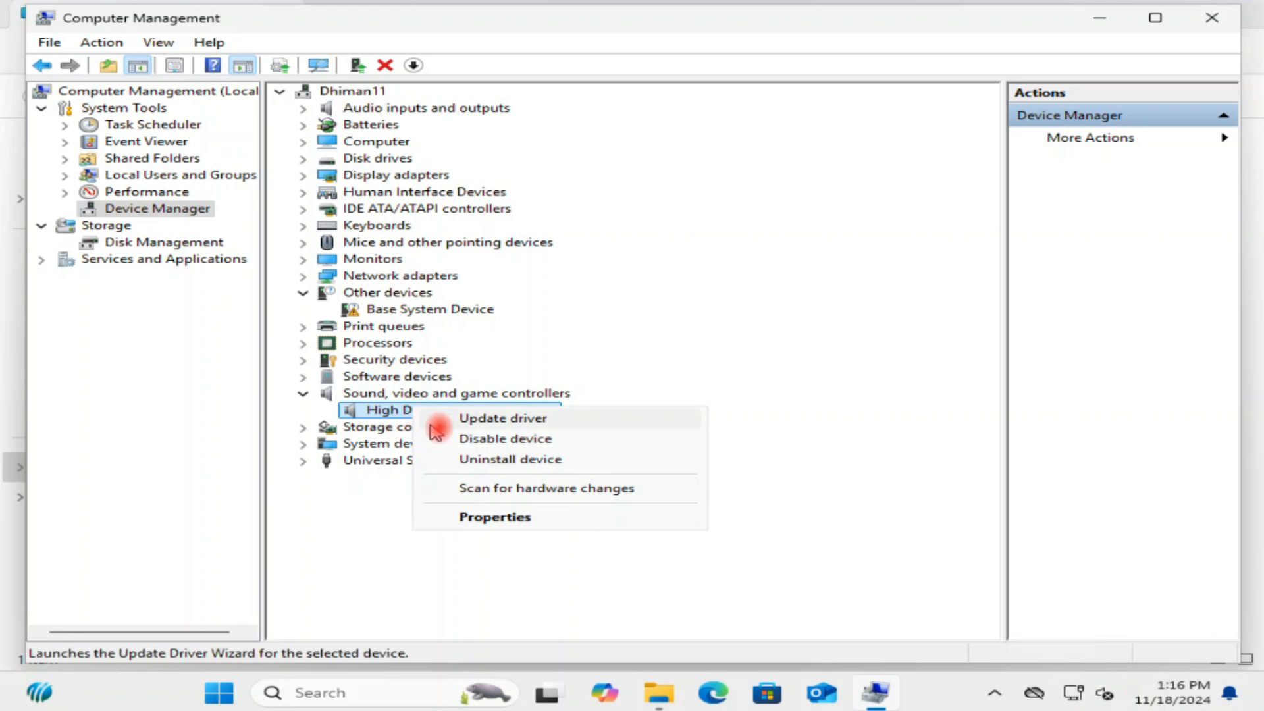
{"action": "left_click", "coordinate": [502, 418]}
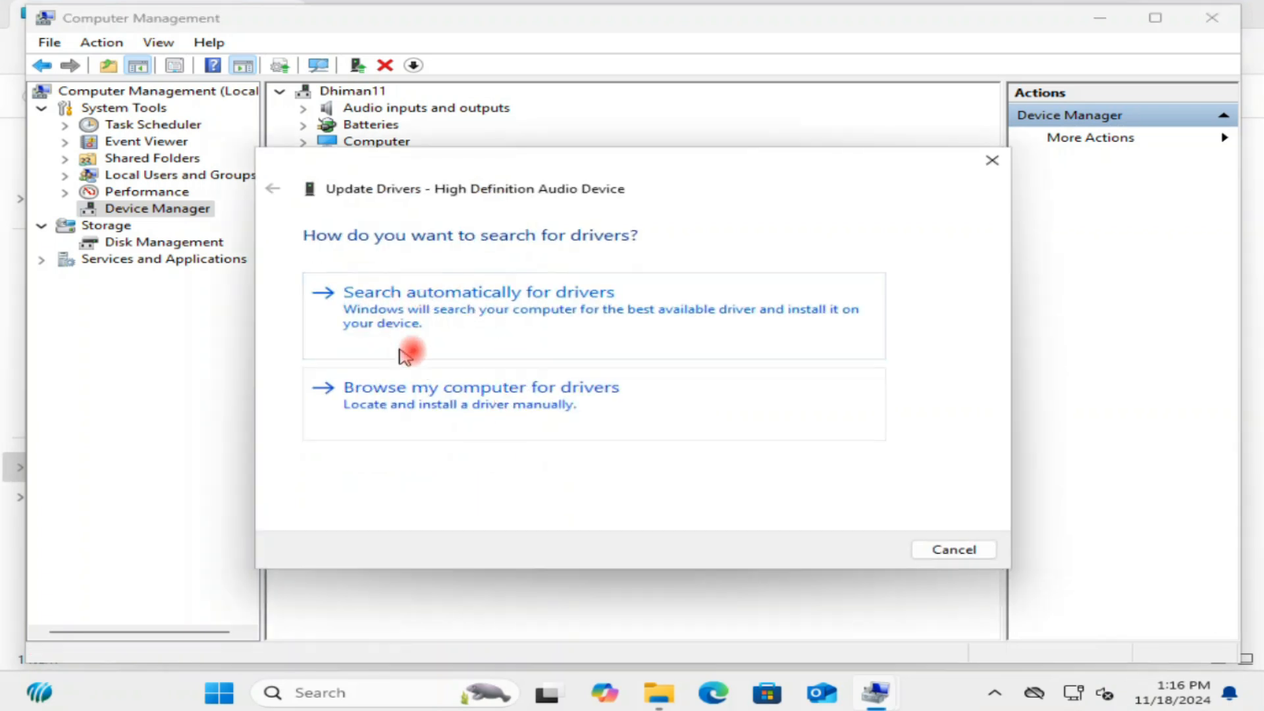
{"action": "left_click", "coordinate": [418, 319]}
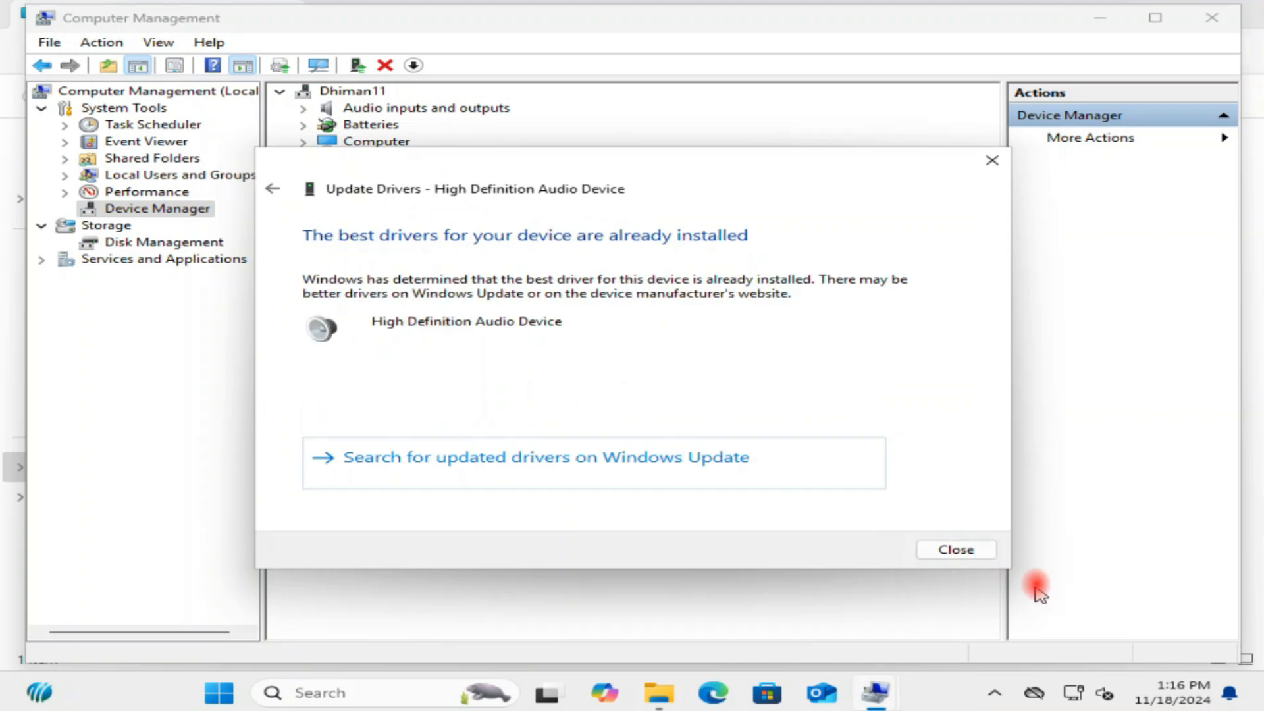
{"action": "left_click", "coordinate": [965, 552]}
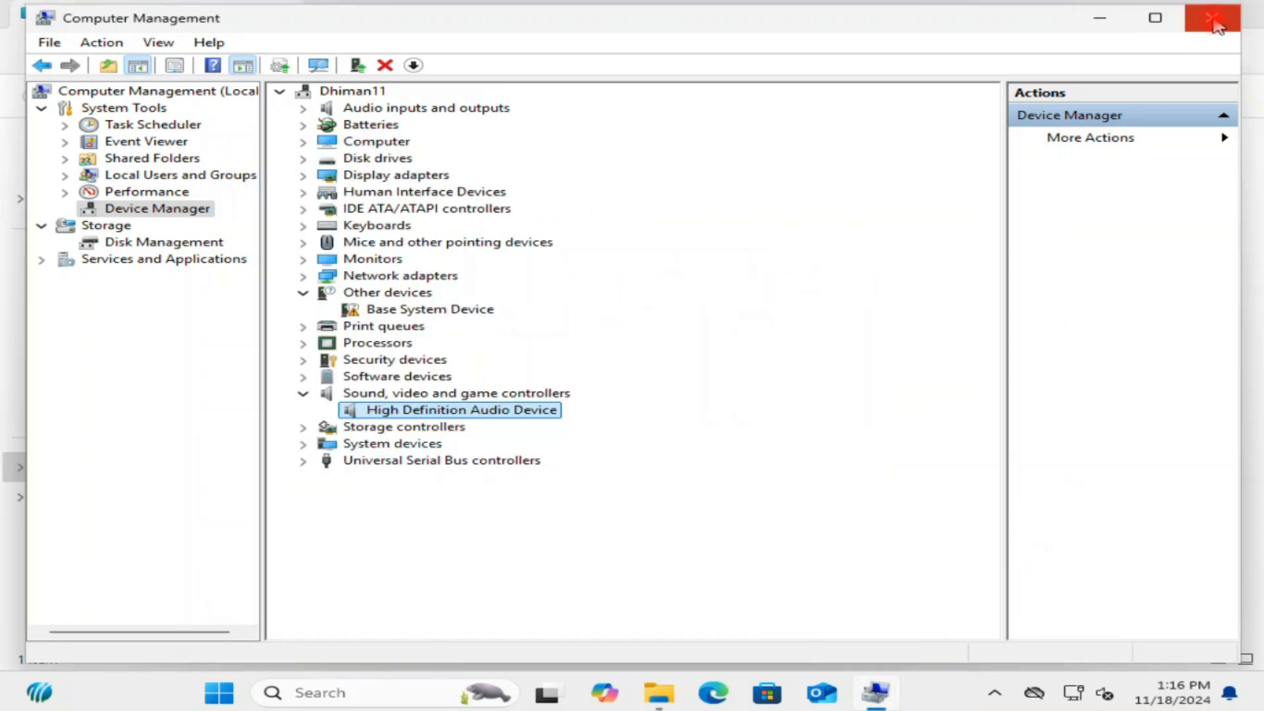
{"action": "left_click", "coordinate": [1216, 25]}
{"action": "left_click", "coordinate": [1101, 77]}
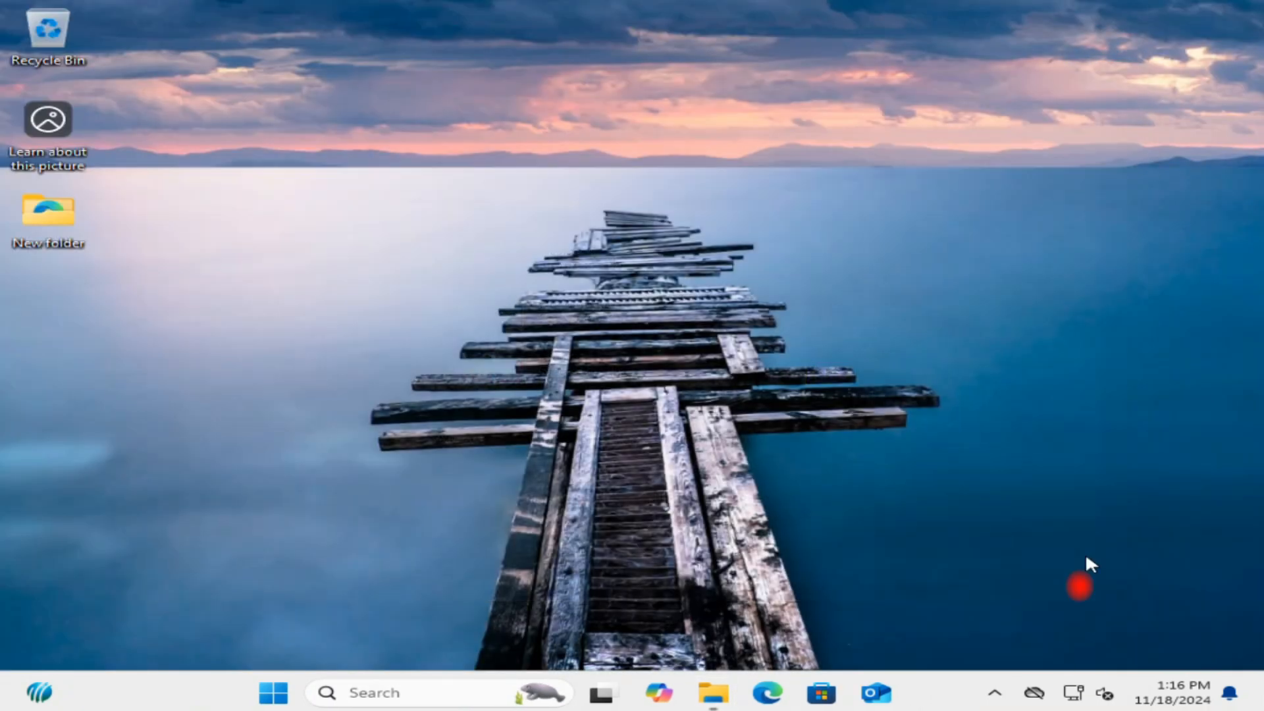
Open Sound settings, go to Volume mixer and reset sound devices and app volumes to recommended defaults.
{"action": "right_click", "coordinate": [1107, 691]}
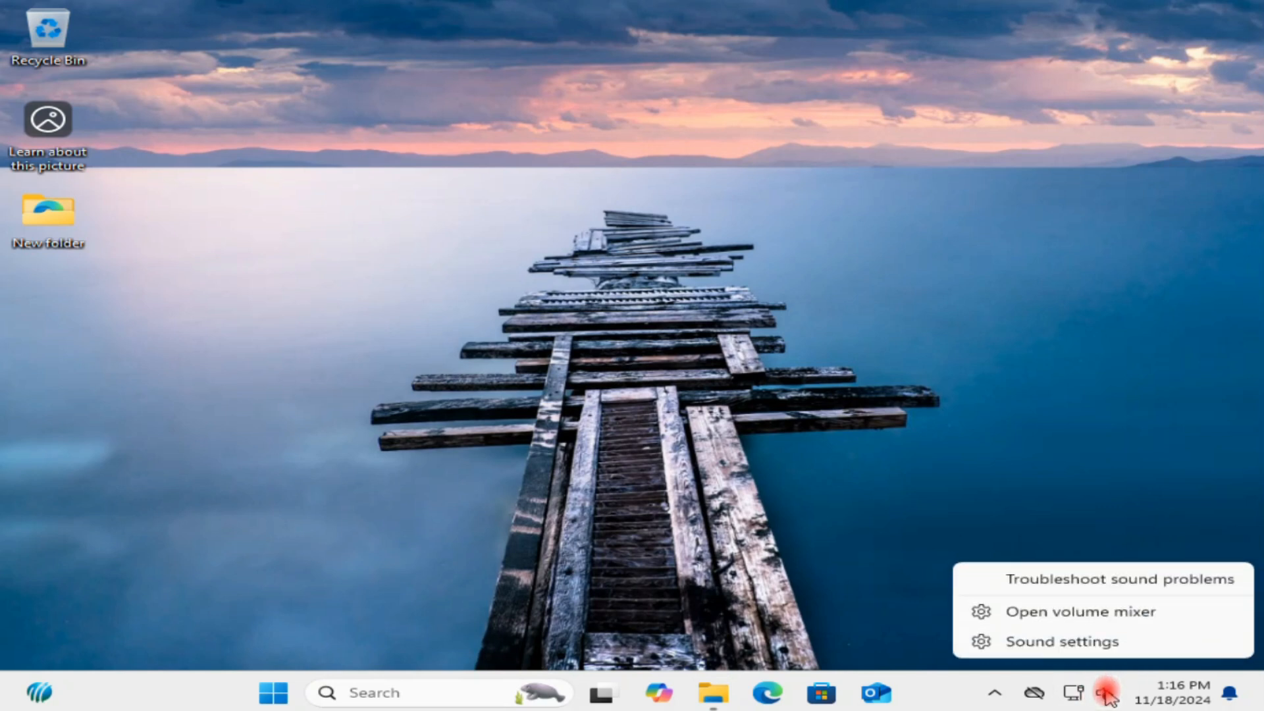
{"action": "left_click", "coordinate": [1078, 642]}
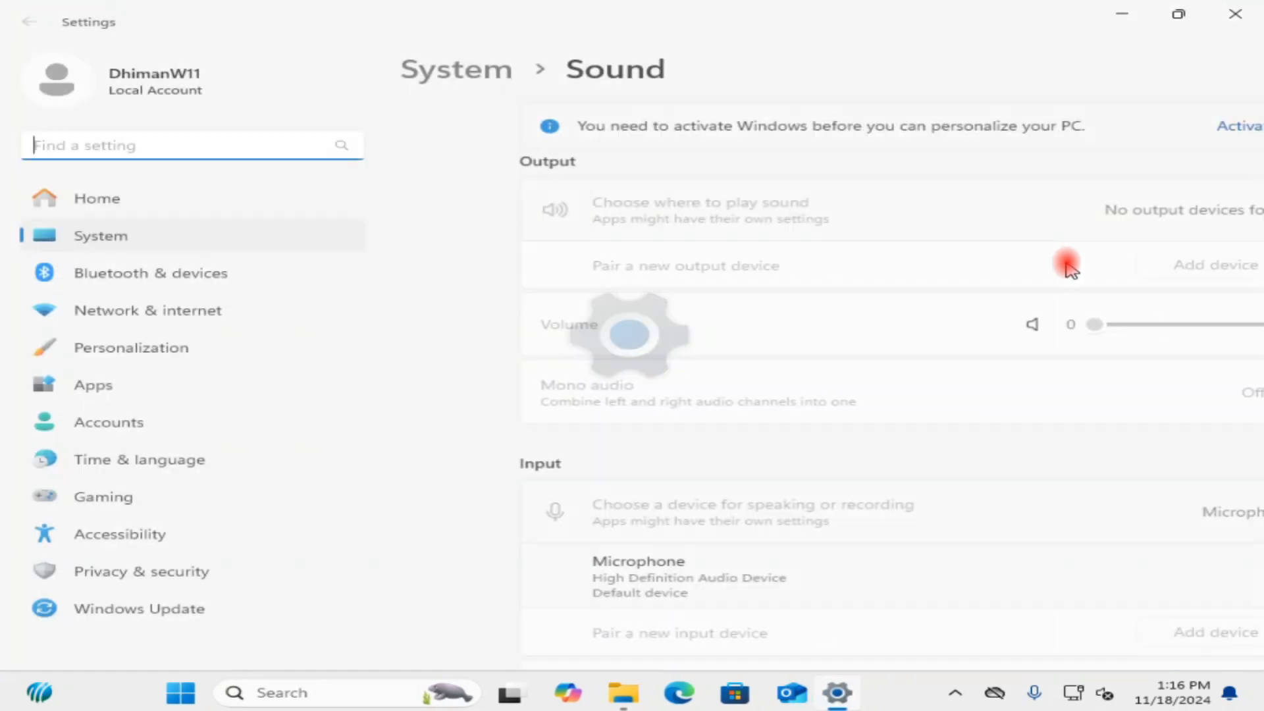
{"action": "scroll", "coordinate": [714, 431], "scroll_direction": "down", "scroll_amount": 3}
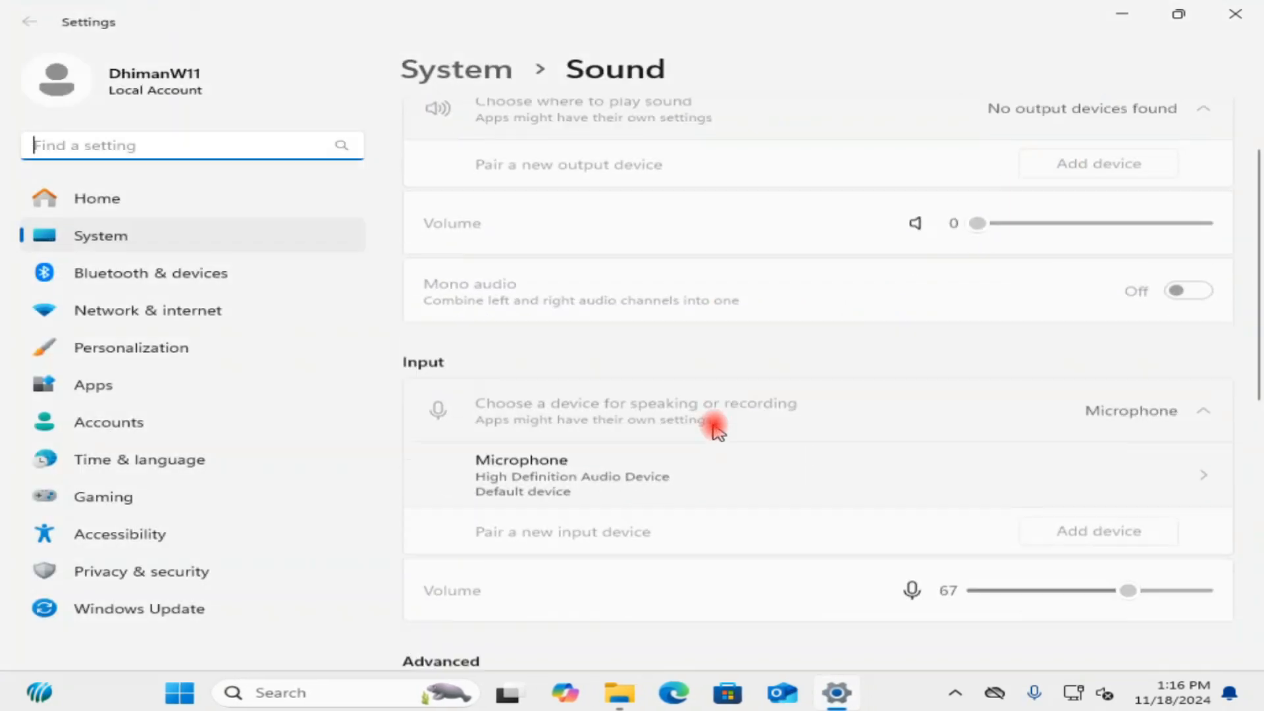
{"action": "scroll", "coordinate": [714, 429], "scroll_direction": "down", "scroll_amount": 3}
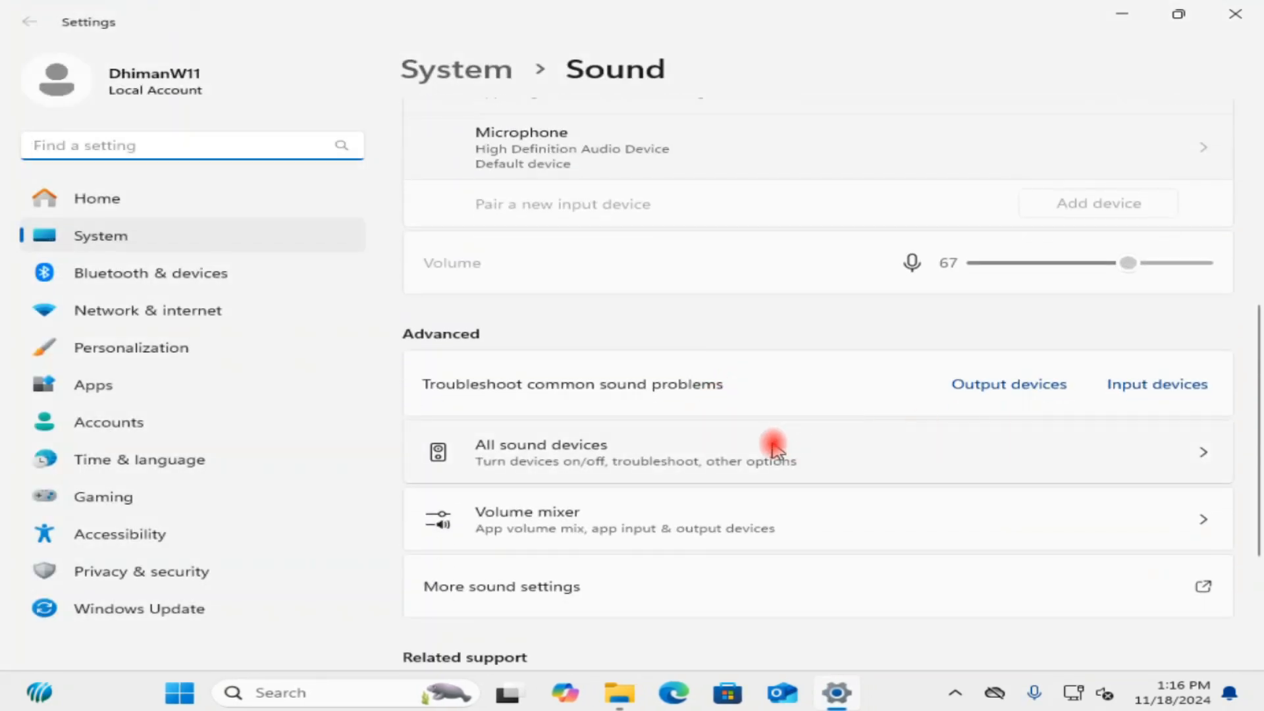
{"action": "scroll", "coordinate": [763, 451], "scroll_direction": "down", "scroll_amount": 3}
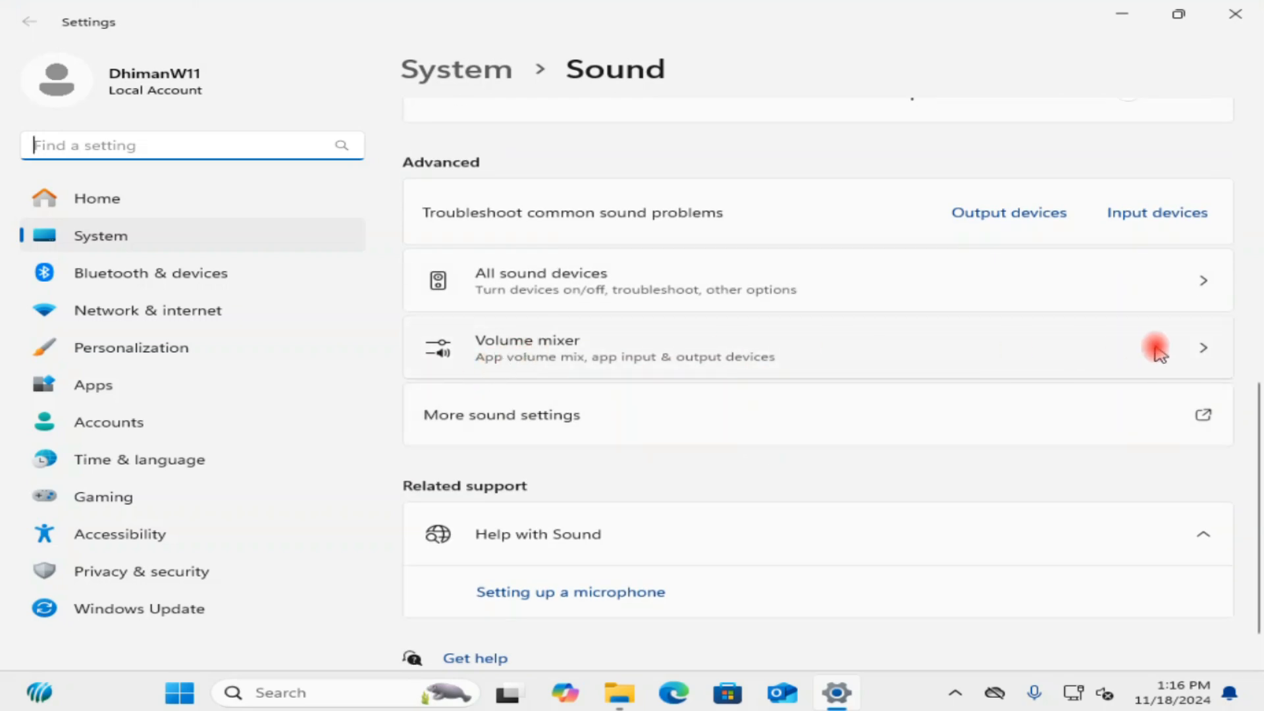
{"action": "left_click", "coordinate": [1185, 349]}
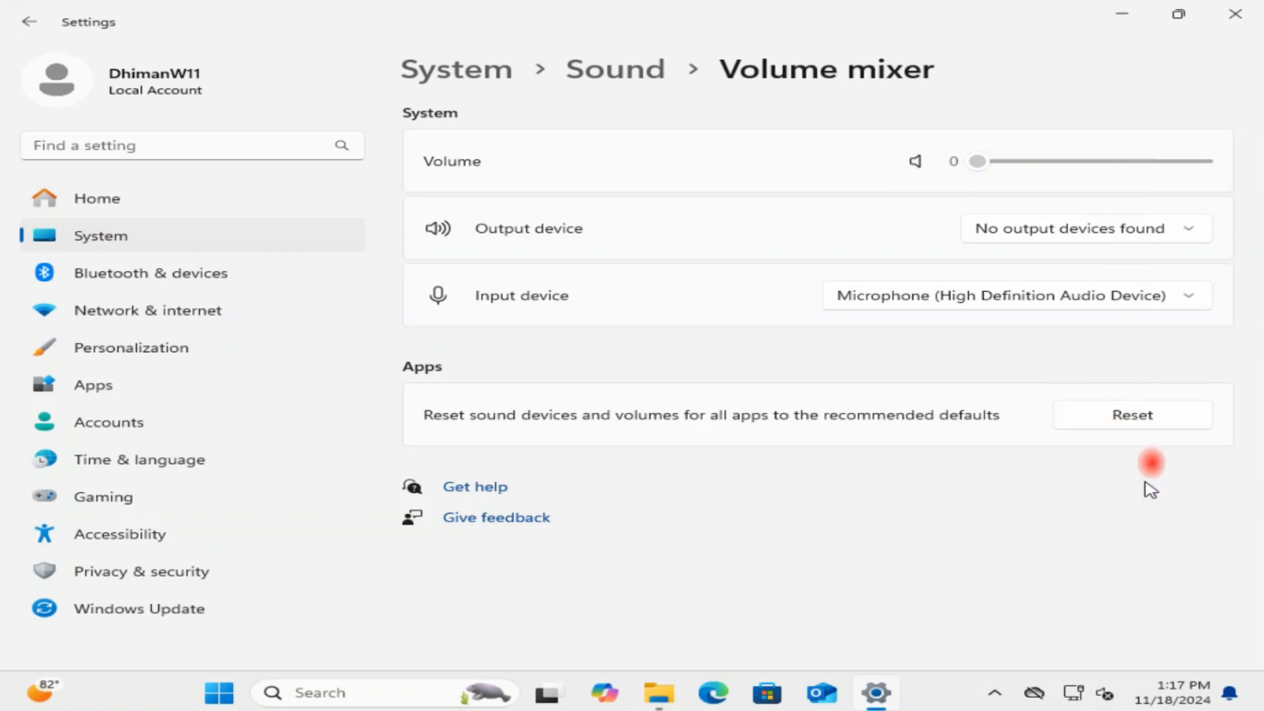
{"action": "left_click", "coordinate": [1139, 421]}
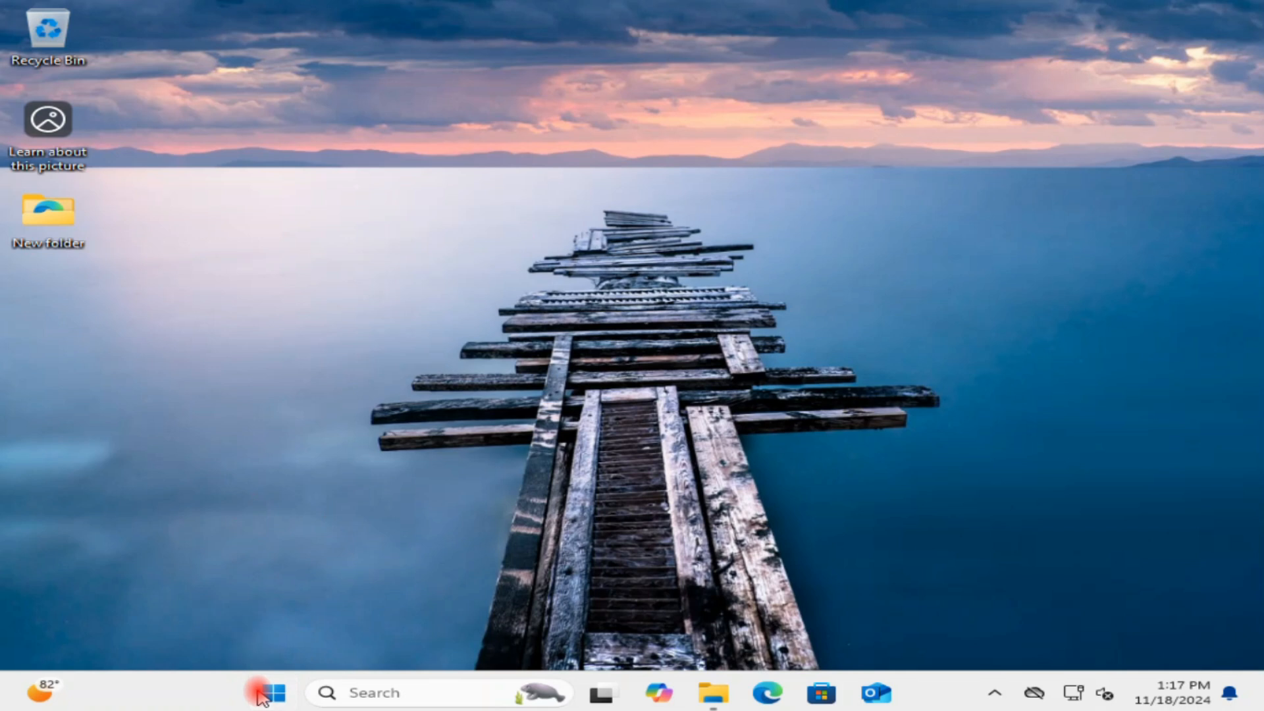
Open the Windows Update settings page and review the available updates before closing Settings.
{"action": "right_click", "coordinate": [260, 693]}
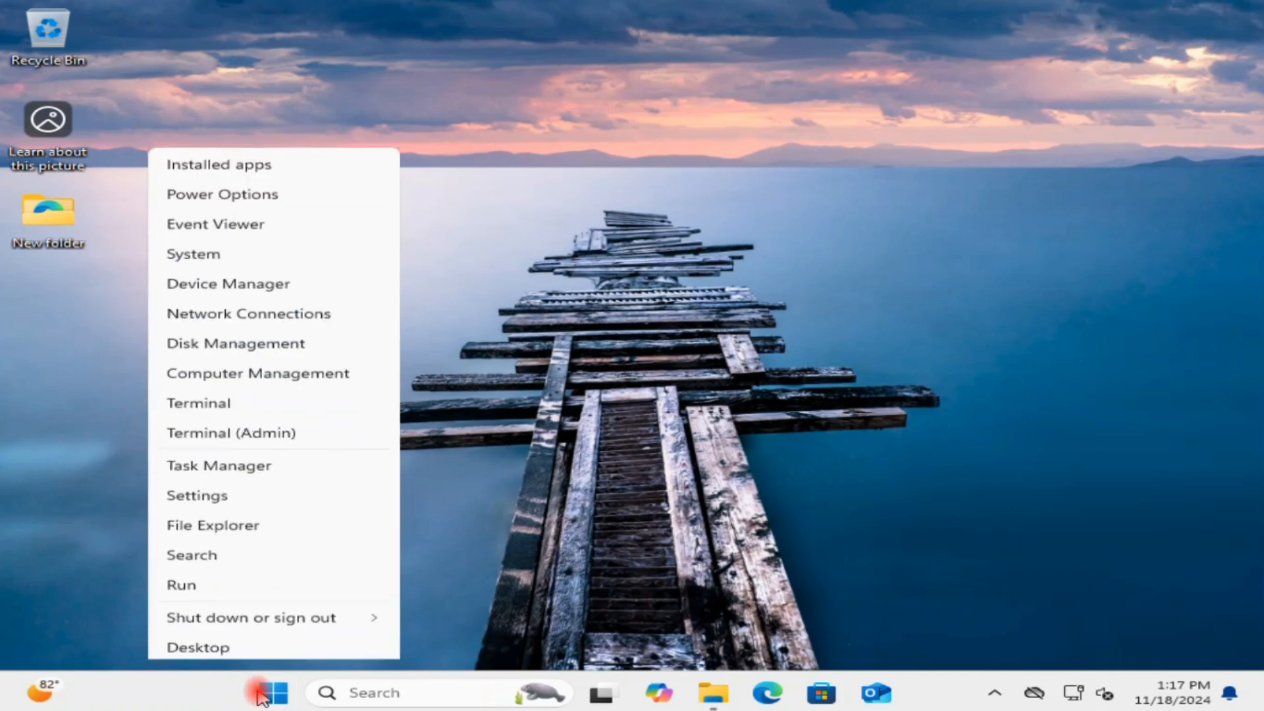
{"action": "left_click", "coordinate": [221, 493]}
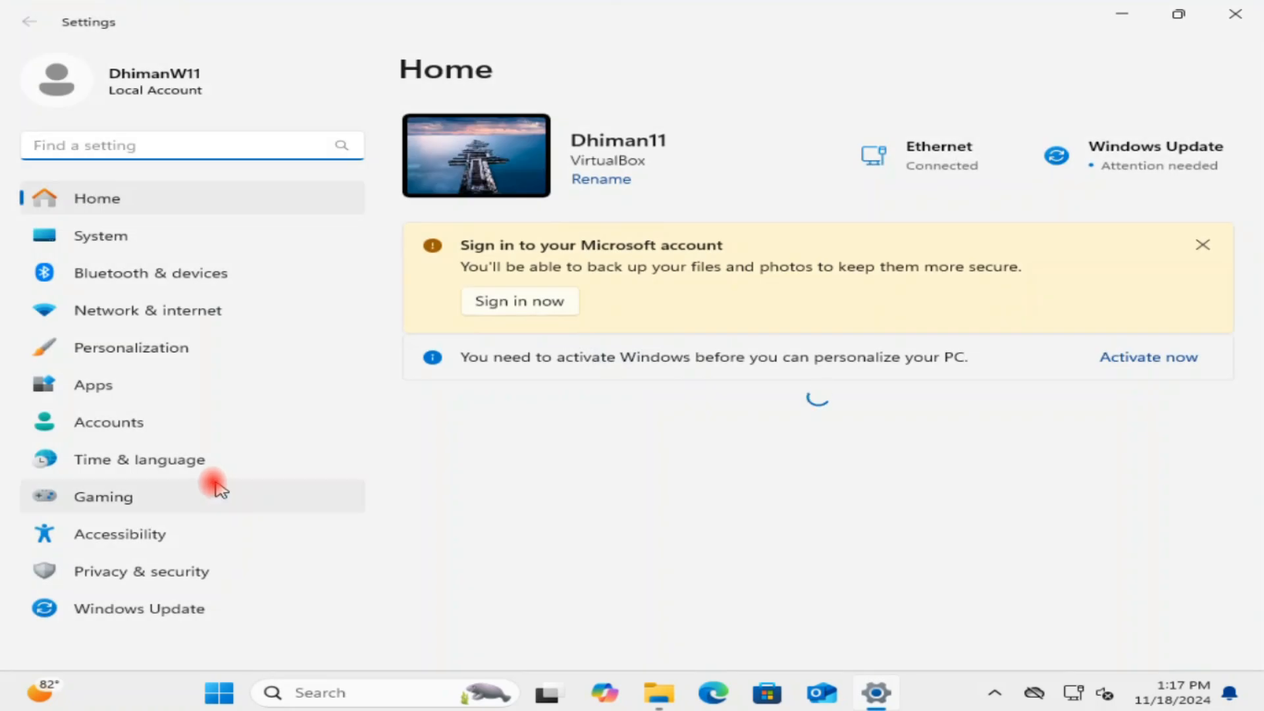
{"action": "left_click", "coordinate": [115, 612]}
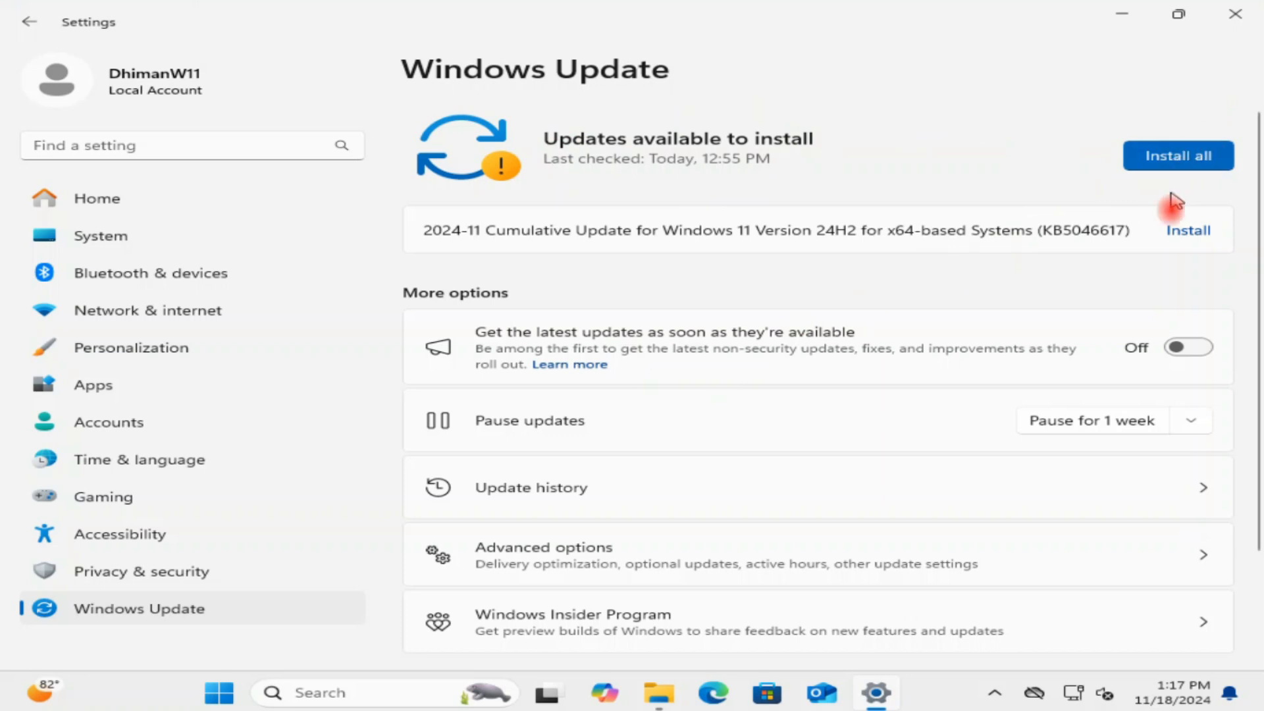
{"action": "scroll", "coordinate": [1172, 211], "scroll_direction": "down", "scroll_amount": 2}
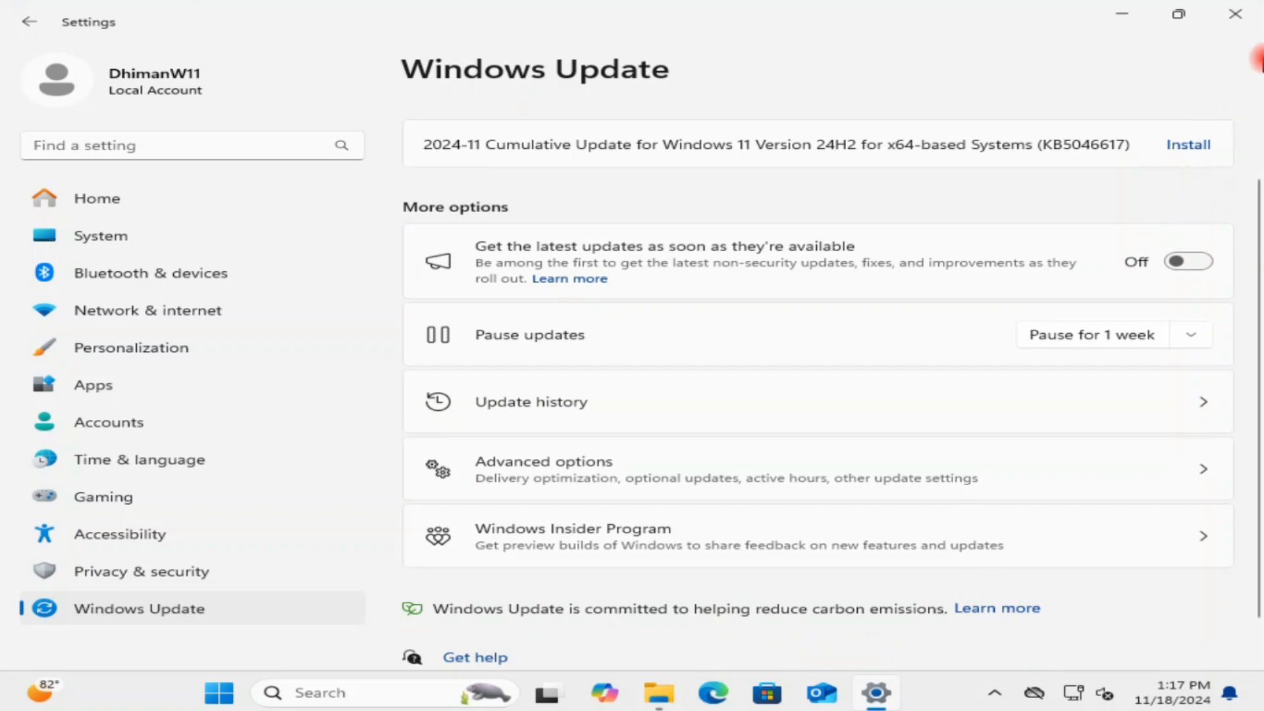
{"action": "left_click", "coordinate": [1235, 14]}
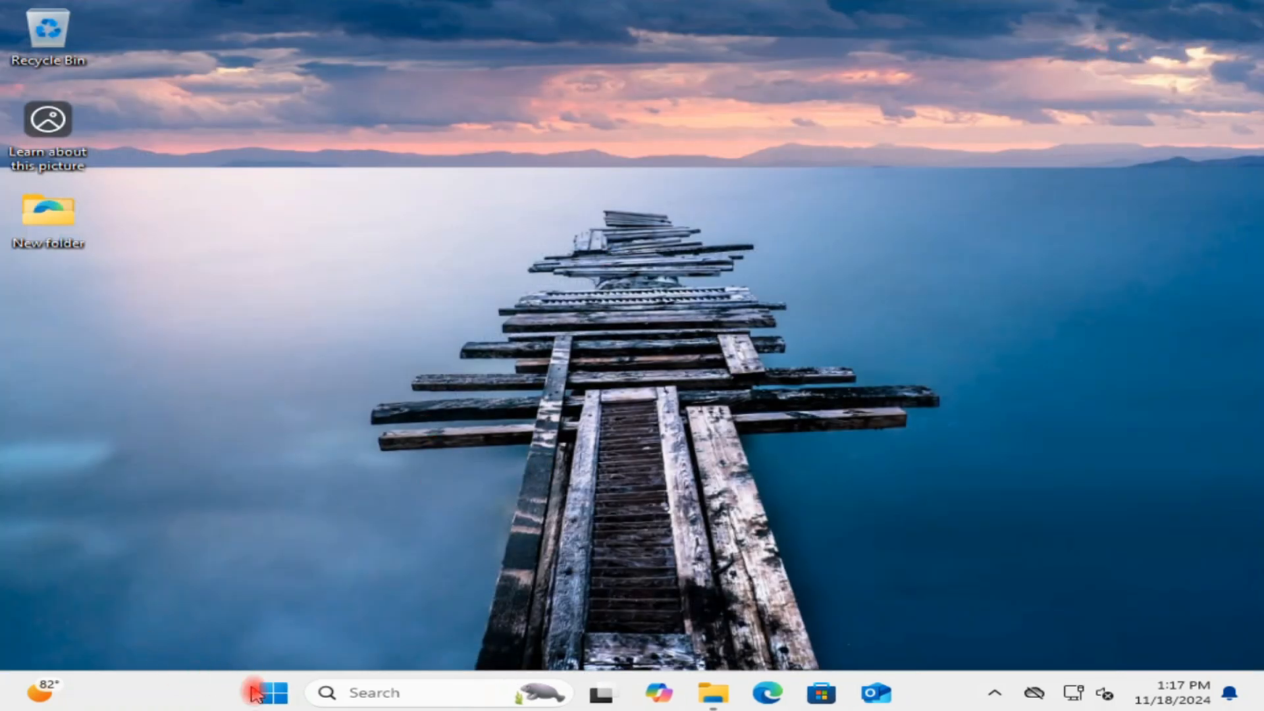
Open Computer Management from This PC in File Explorer and go to Device Manager.
{"action": "left_click", "coordinate": [274, 694]}
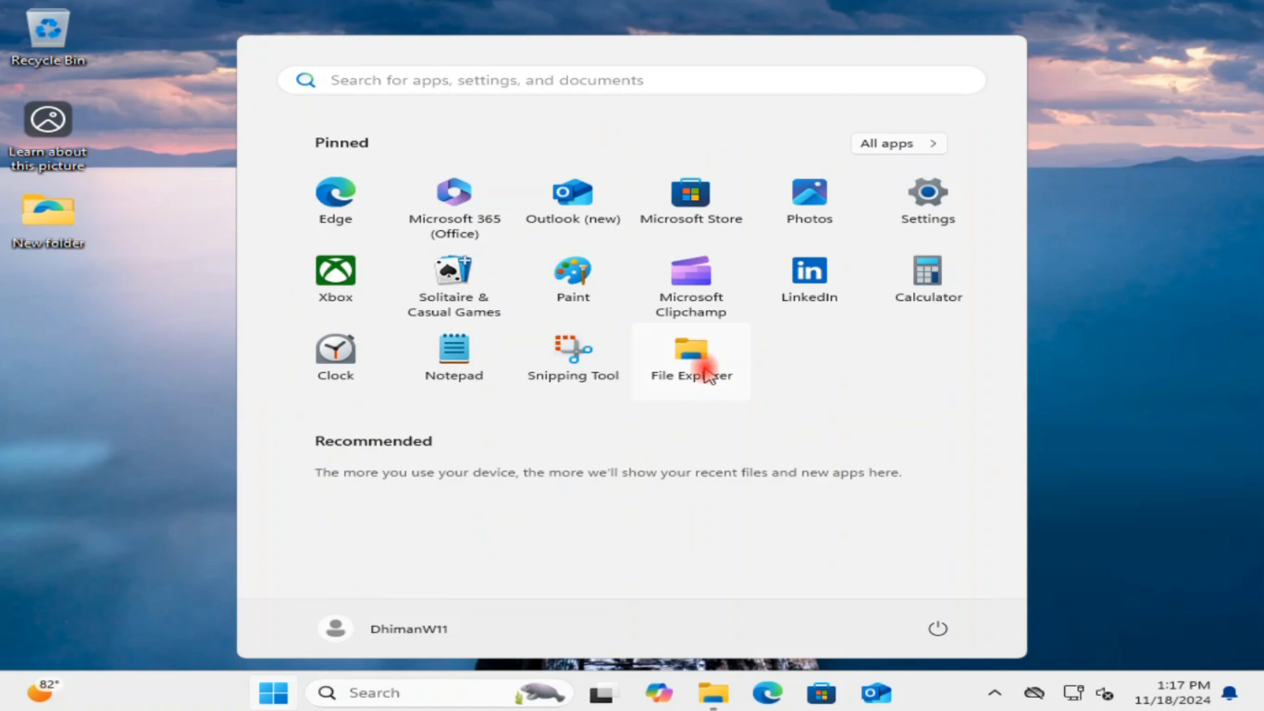
{"action": "left_click", "coordinate": [707, 374]}
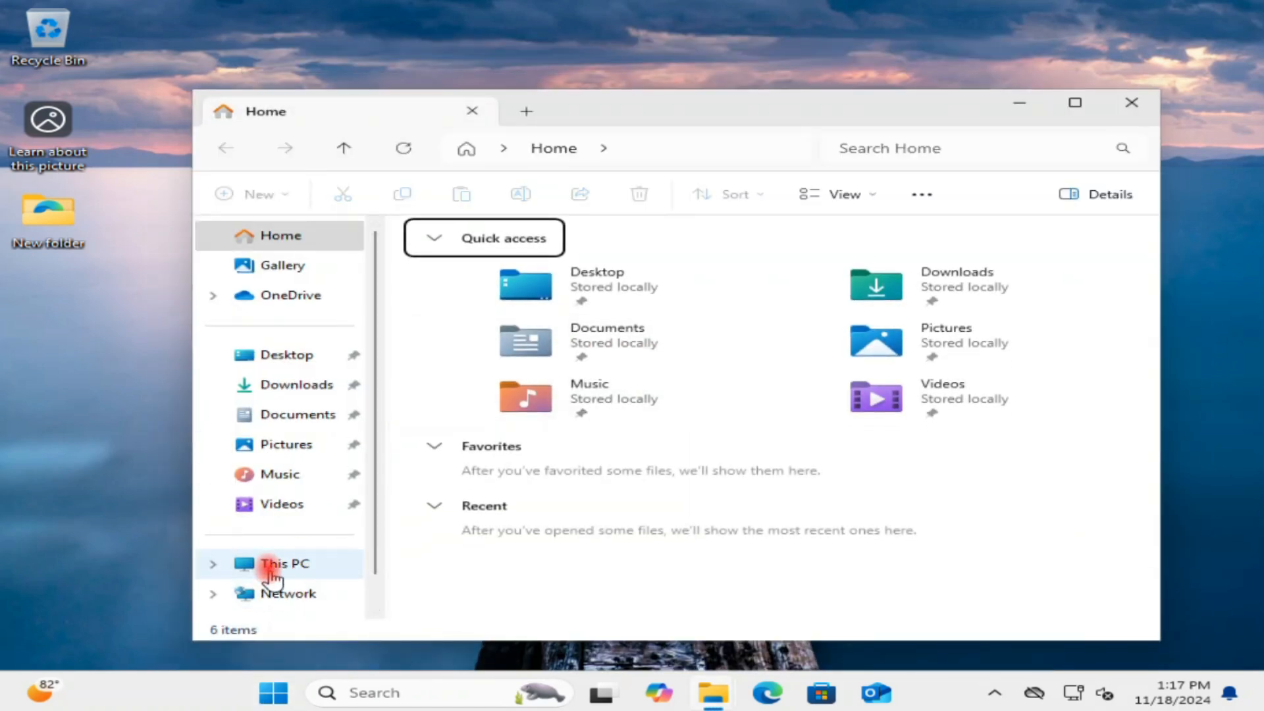
{"action": "scroll", "coordinate": [276, 564], "scroll_direction": "down", "scroll_amount": 1}
{"action": "left_click", "coordinate": [276, 530]}
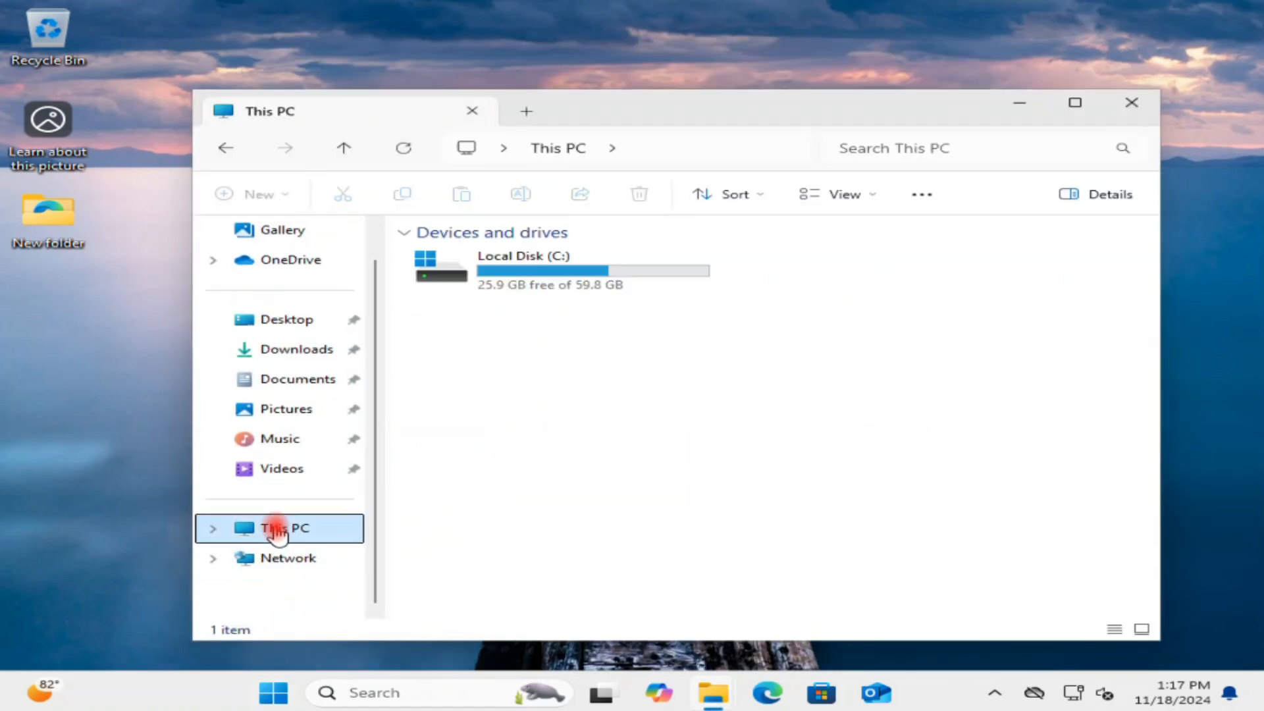
{"action": "right_click", "coordinate": [276, 530]}
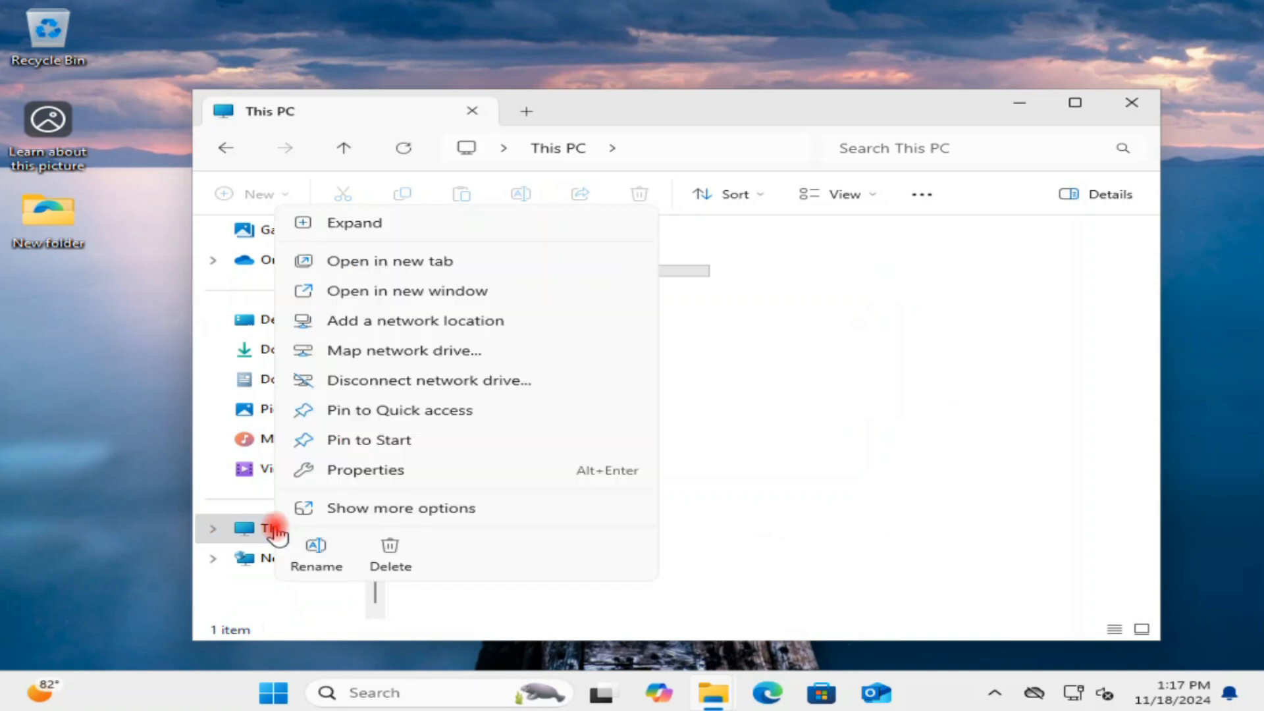
{"action": "left_click", "coordinate": [389, 510]}
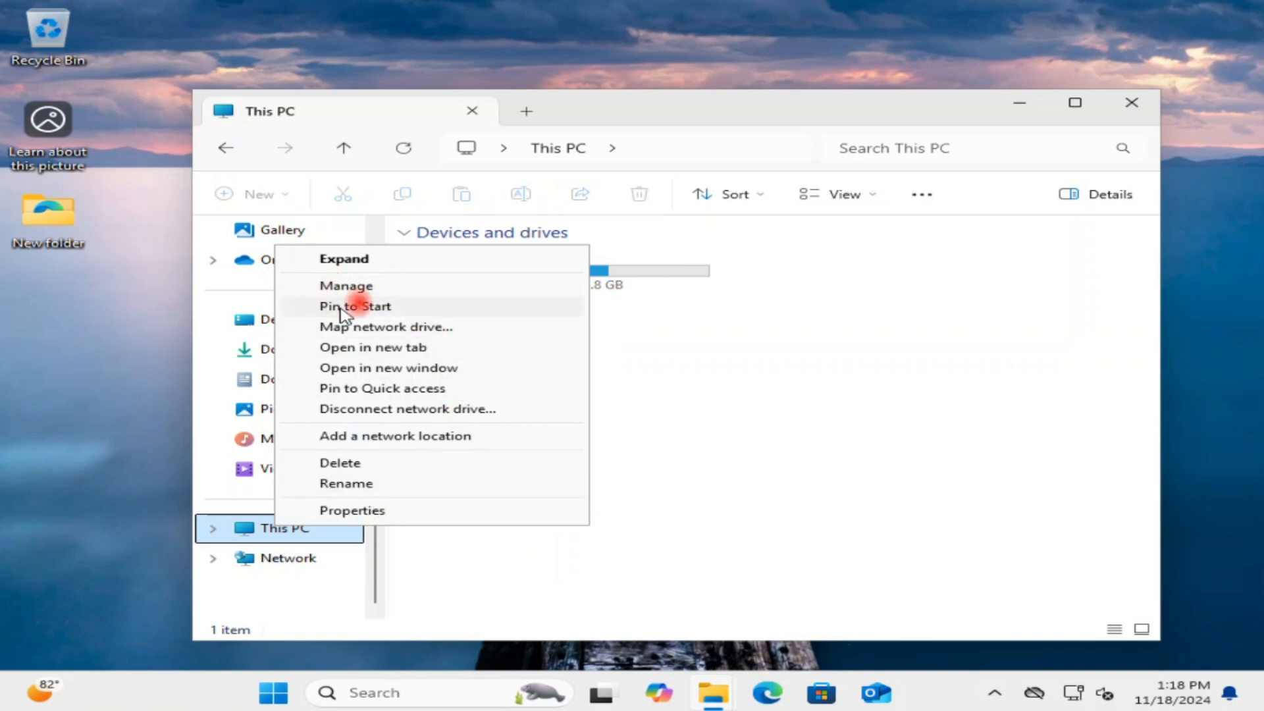
{"action": "left_click", "coordinate": [349, 283]}
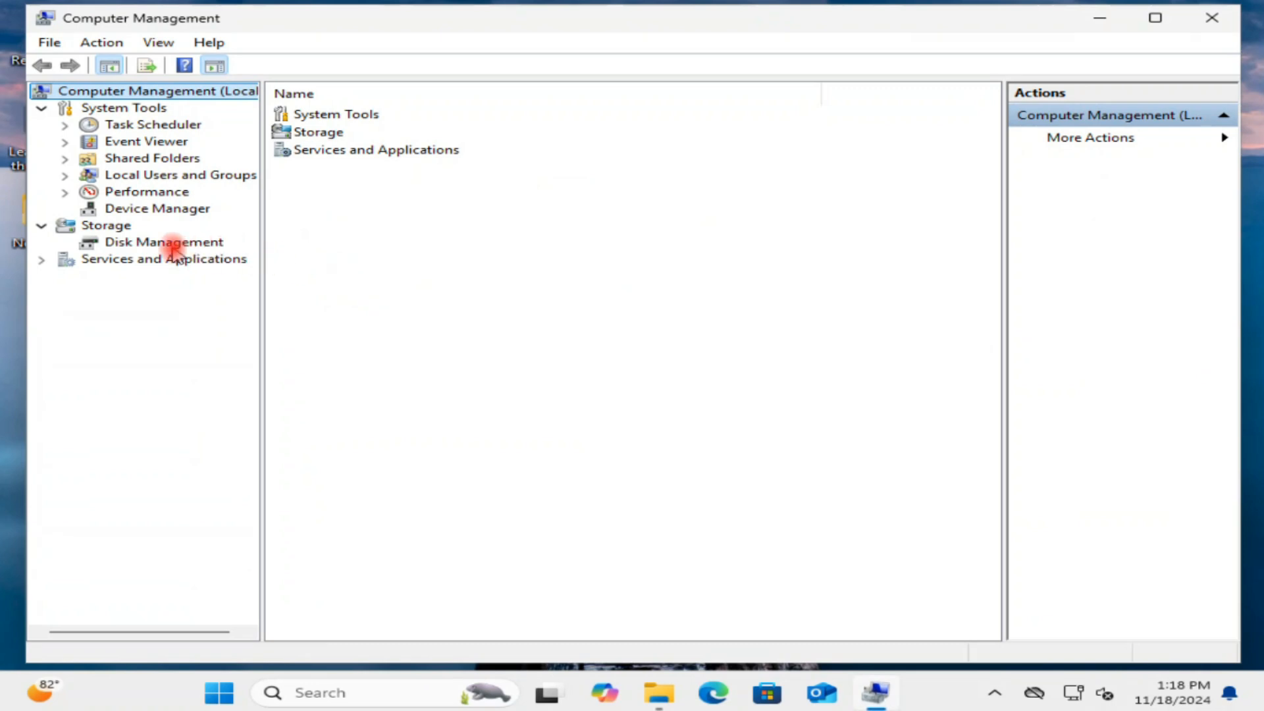
{"action": "left_click", "coordinate": [149, 212]}
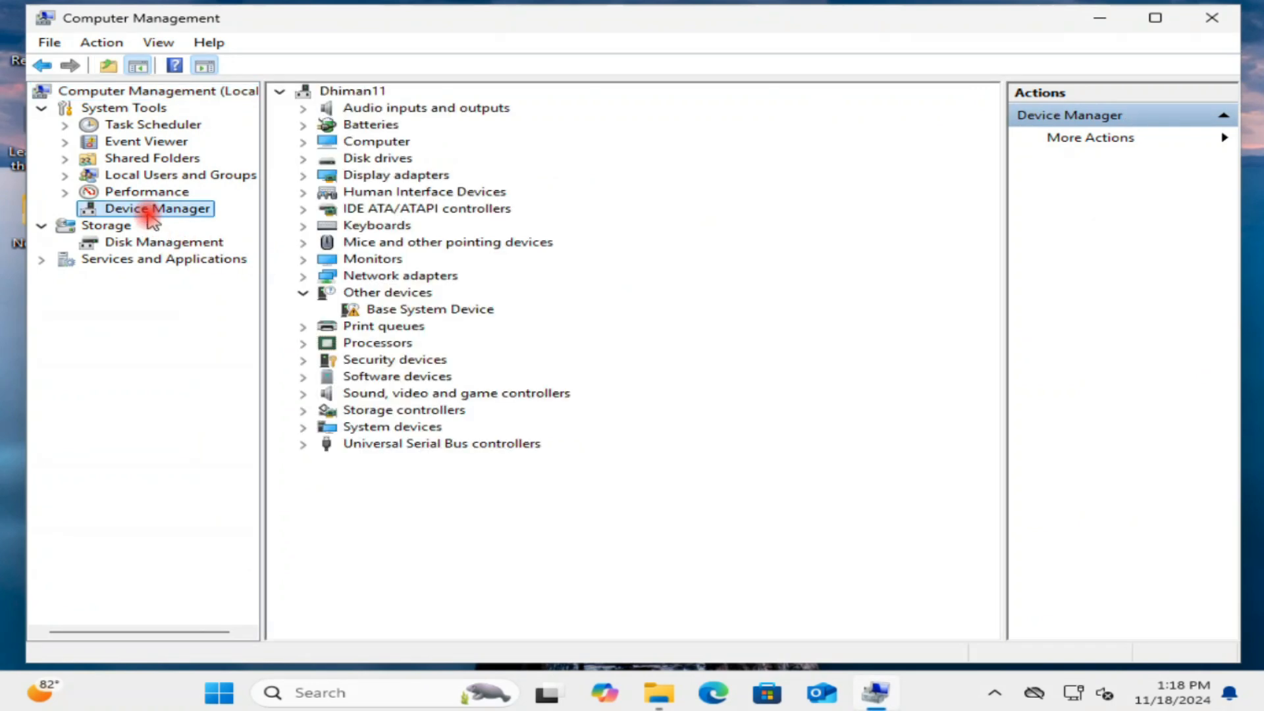
Update the High Definition Audio Device driver by picking the High Definition Audio Device model from the computer's compatible driver list, accepting the warning.
{"action": "left_click", "coordinate": [303, 394]}
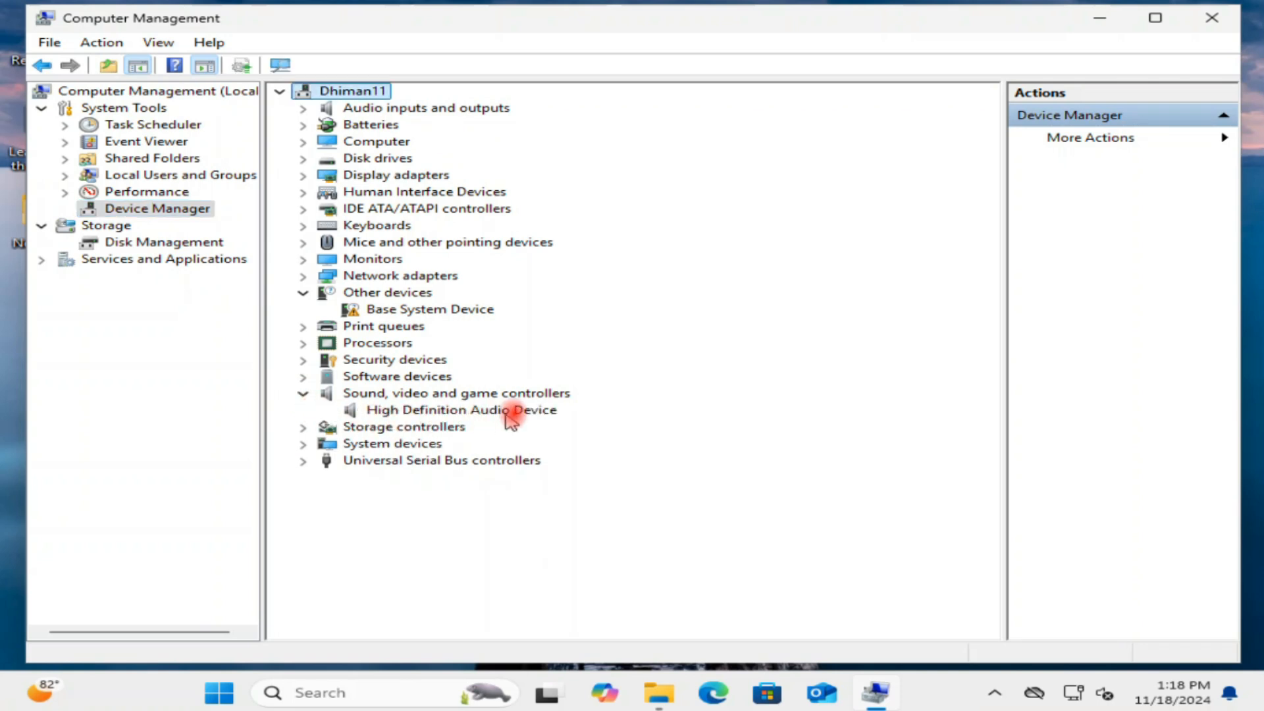
{"action": "left_click", "coordinate": [516, 414]}
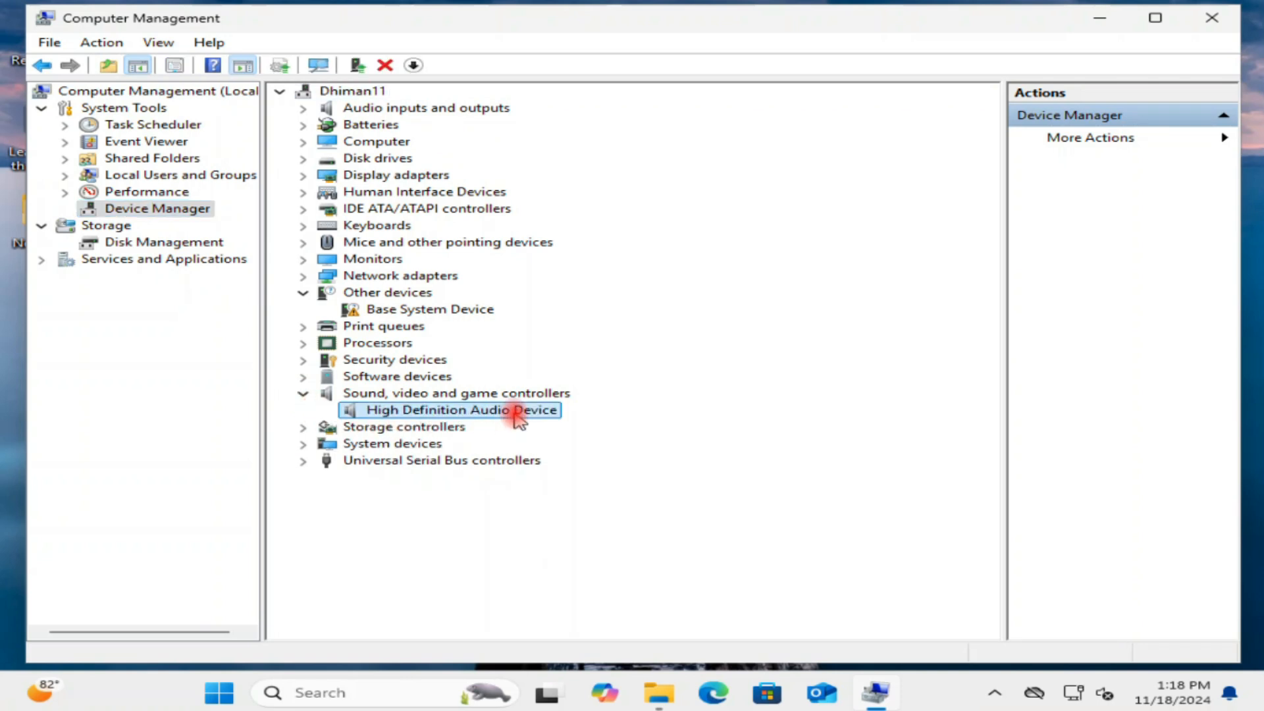
{"action": "right_click", "coordinate": [463, 416]}
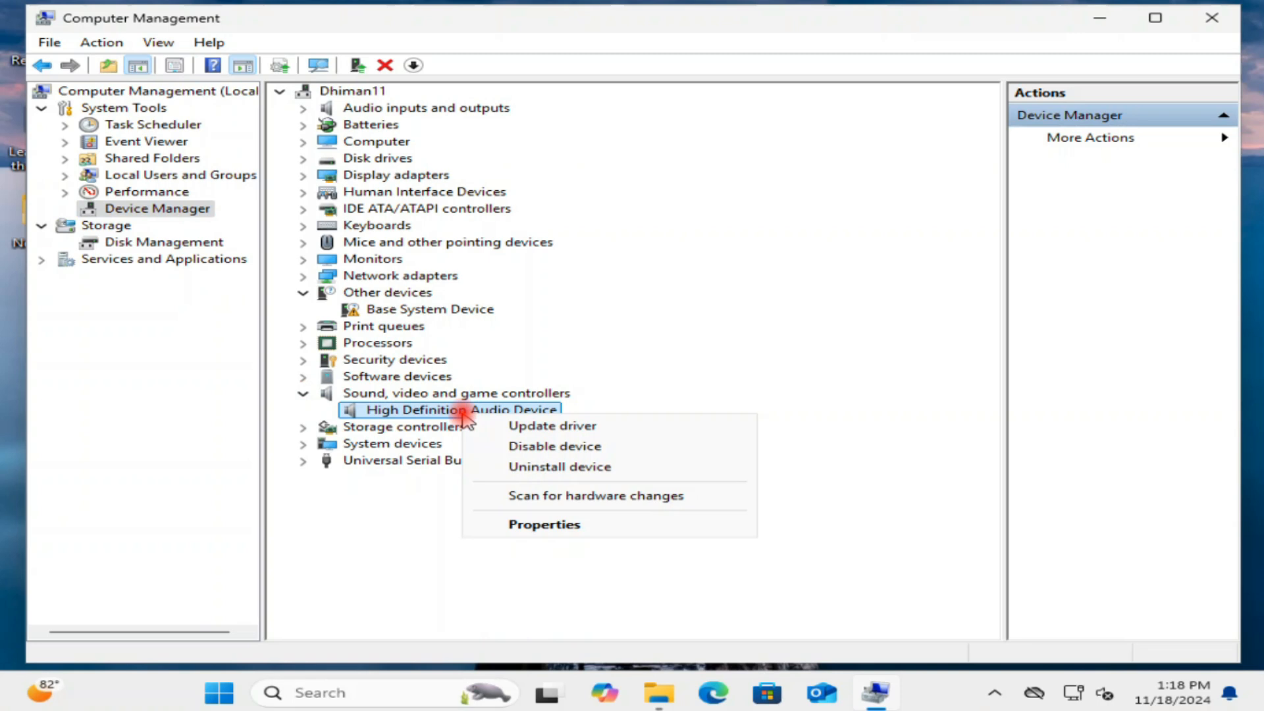
{"action": "left_click", "coordinate": [555, 428]}
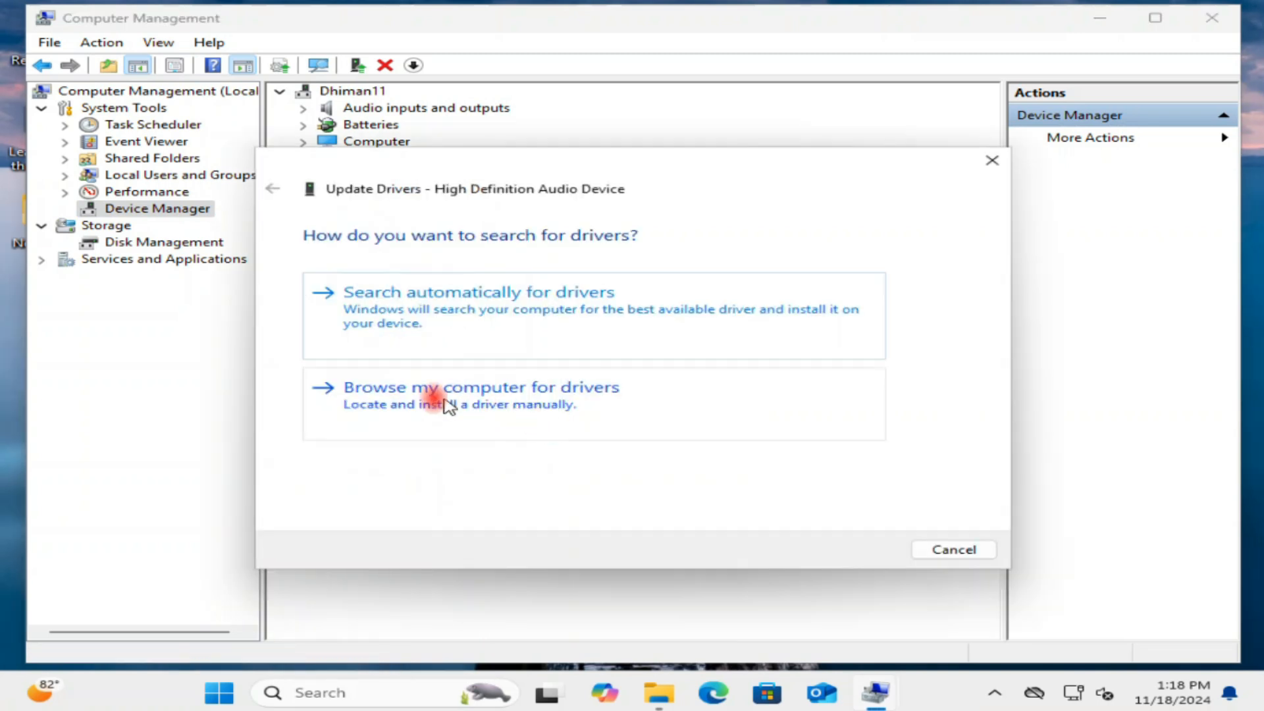
{"action": "left_click", "coordinate": [475, 399]}
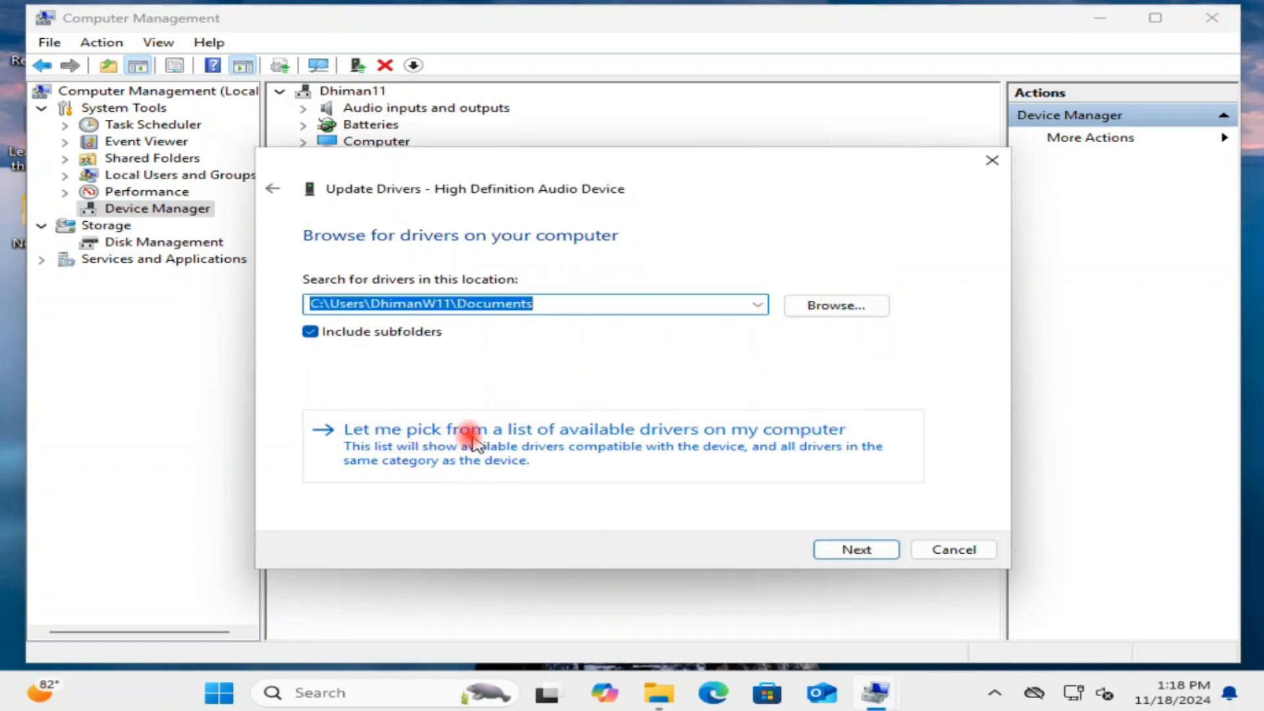
{"action": "left_click", "coordinate": [453, 455]}
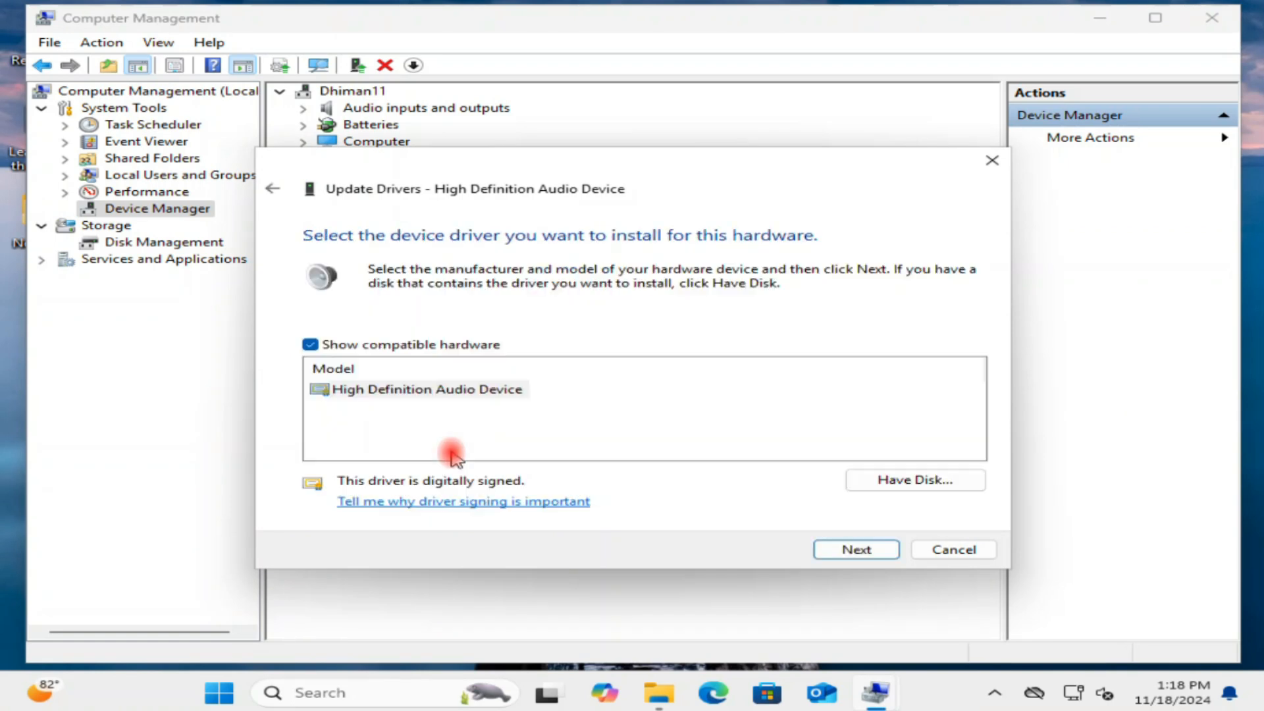
{"action": "left_click", "coordinate": [488, 394]}
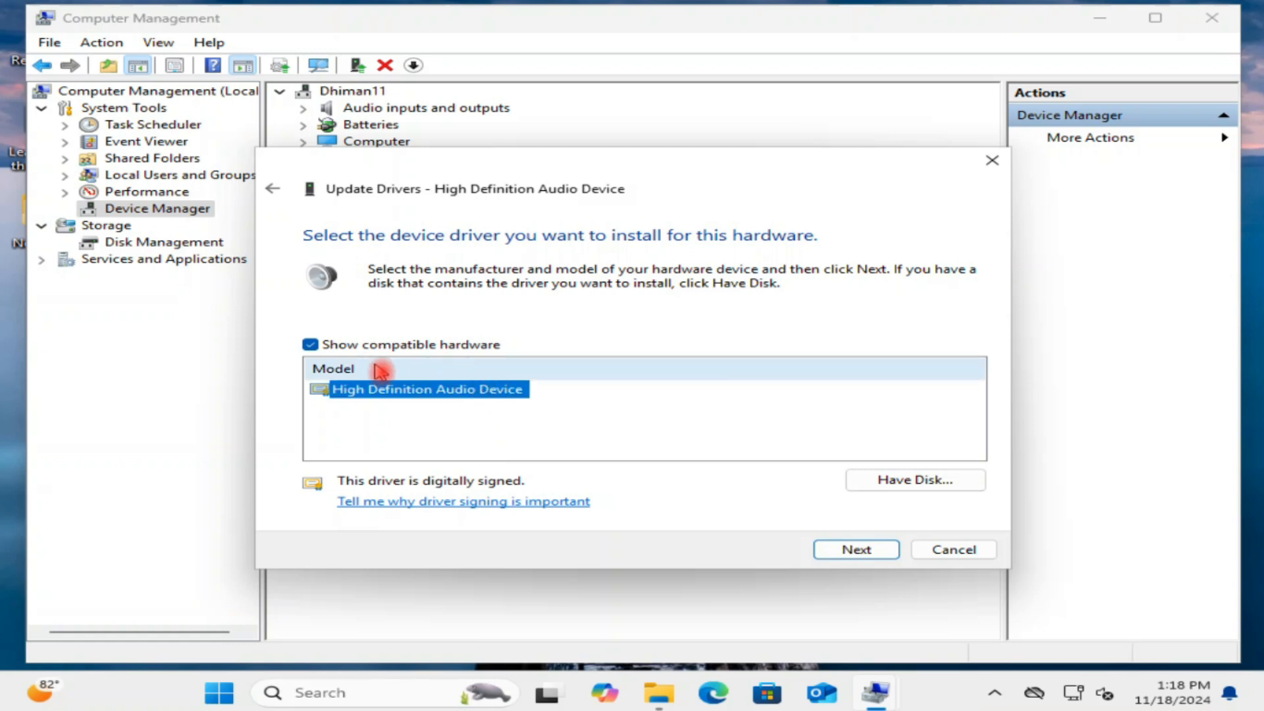
{"action": "left_click", "coordinate": [856, 550]}
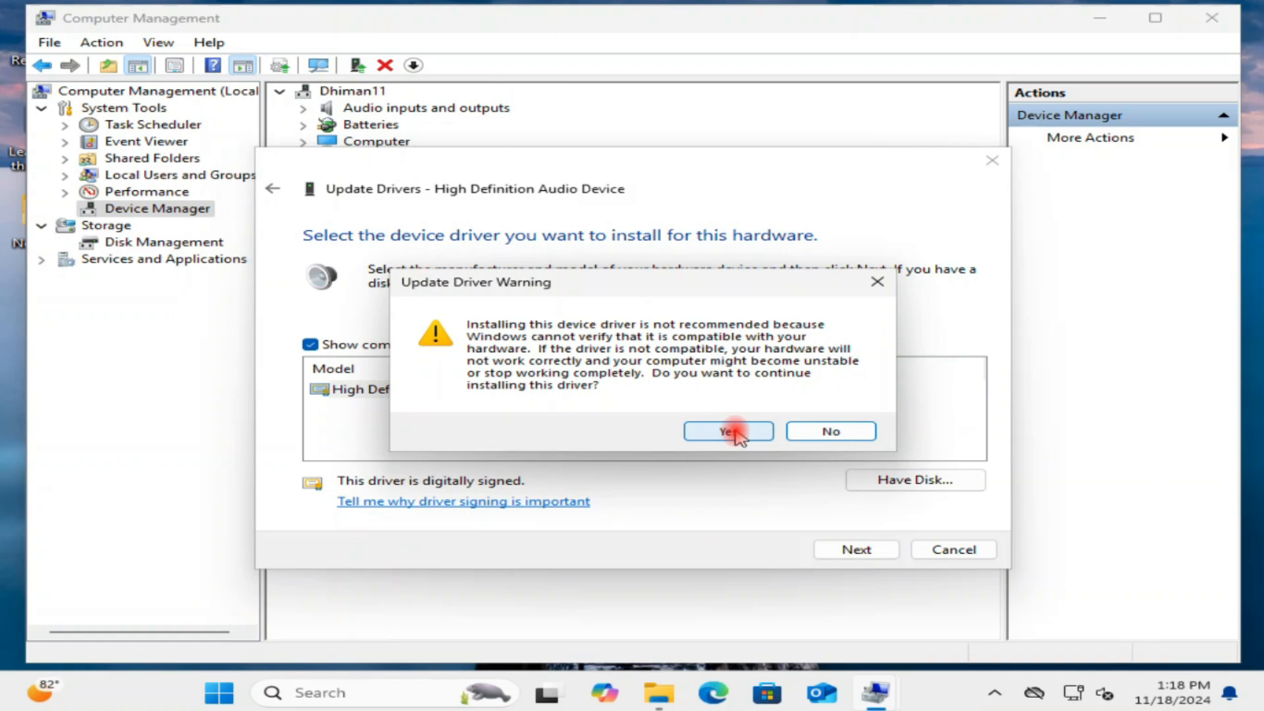
{"action": "left_click", "coordinate": [733, 431]}
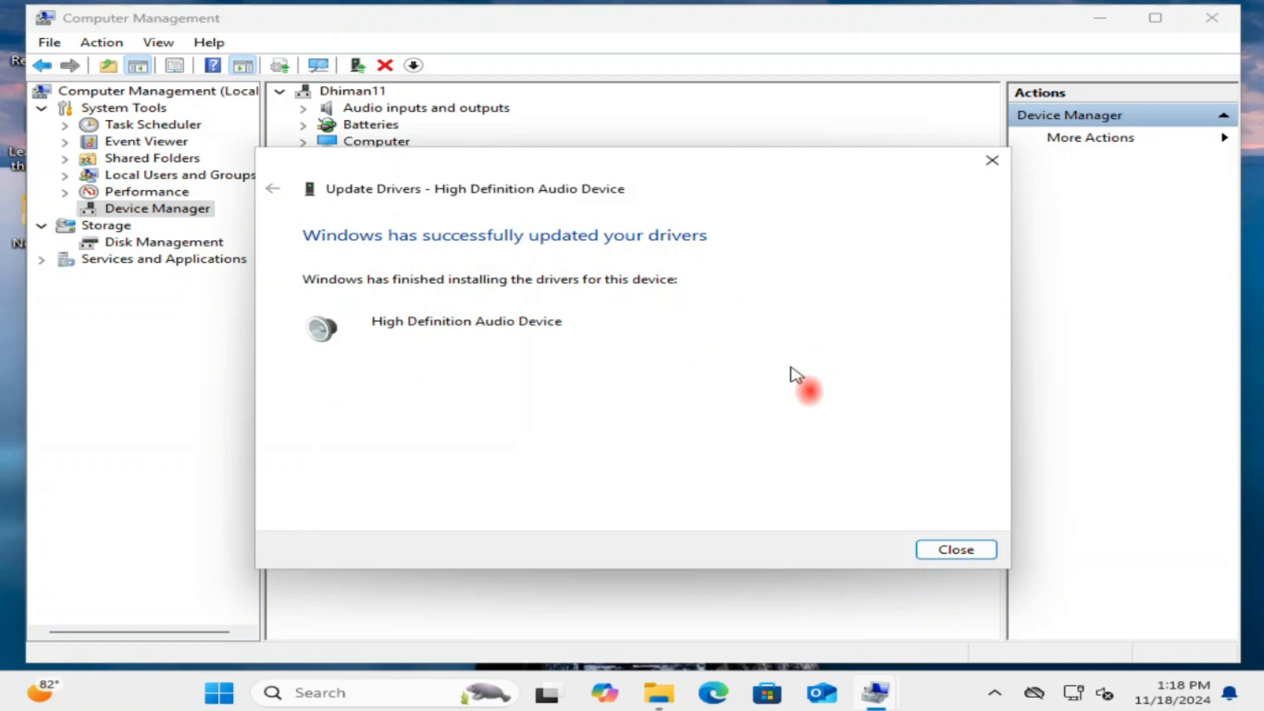
{"action": "left_click", "coordinate": [955, 550]}
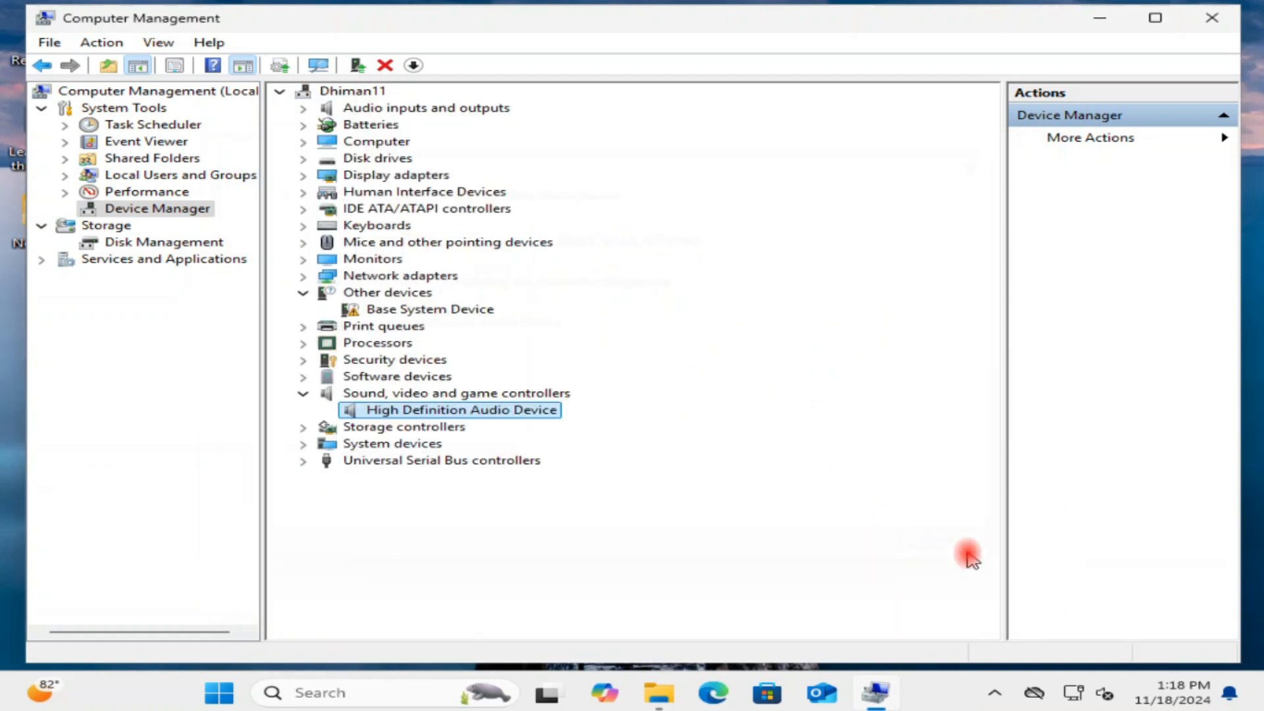
Uninstall the High Definition Audio Device, confirming, then scan for hardware changes to reinstall it.
{"action": "right_click", "coordinate": [432, 412]}
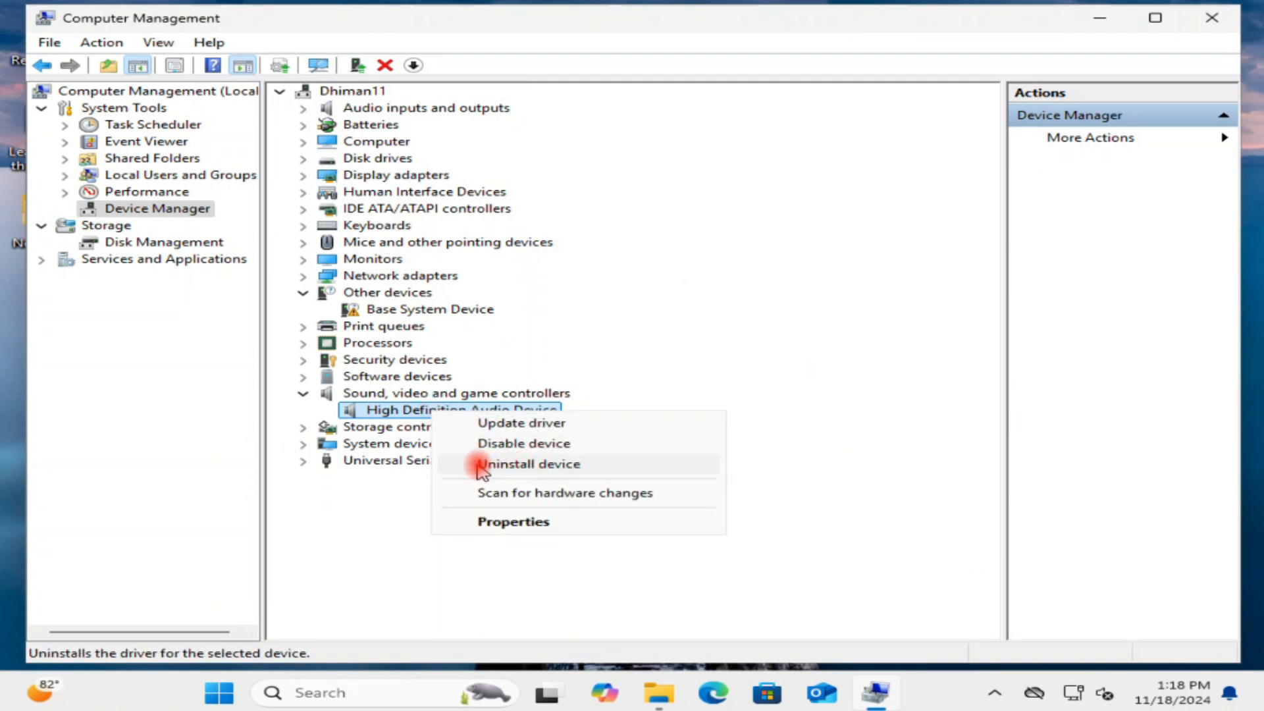
{"action": "left_click", "coordinate": [575, 464]}
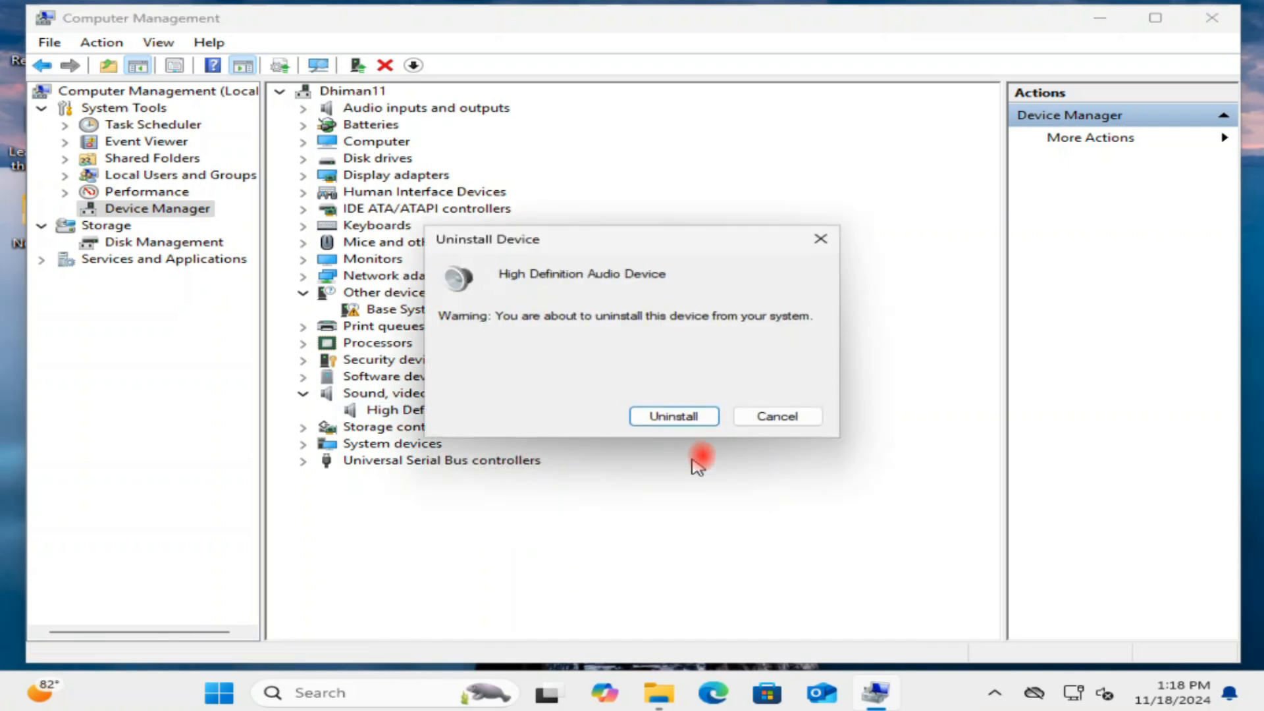
{"action": "left_click", "coordinate": [673, 417]}
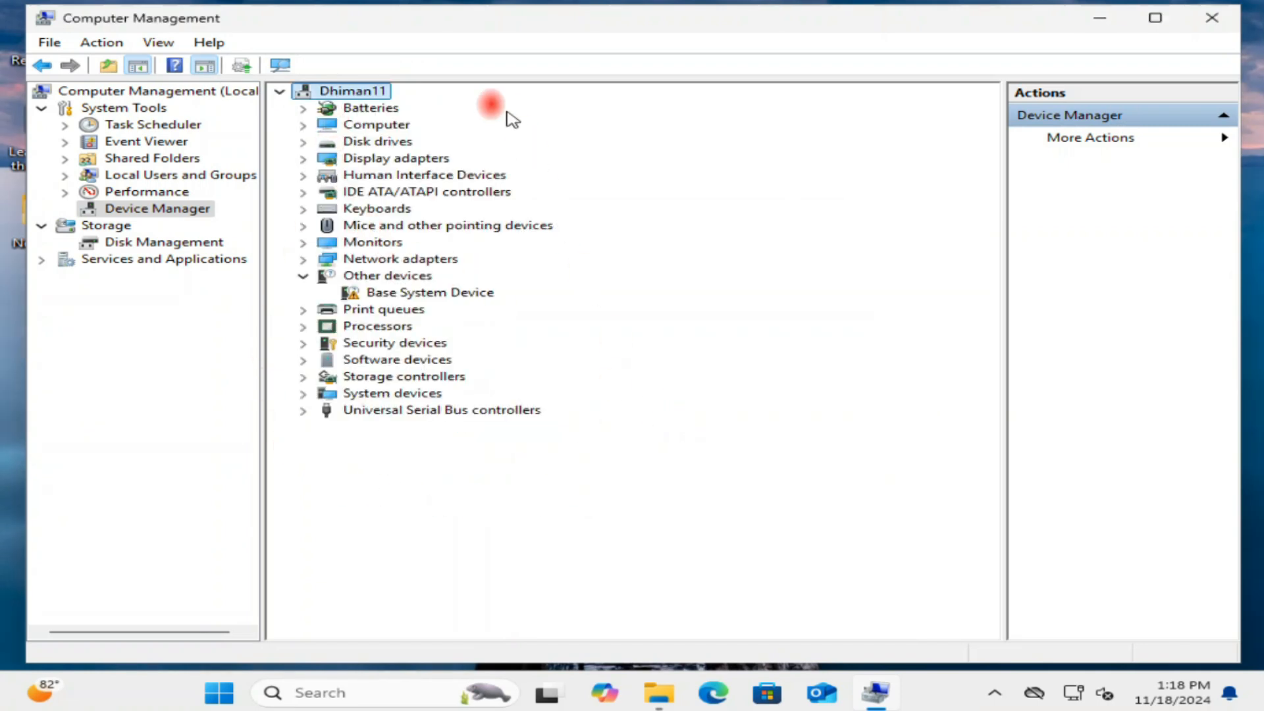
{"action": "right_click", "coordinate": [353, 95]}
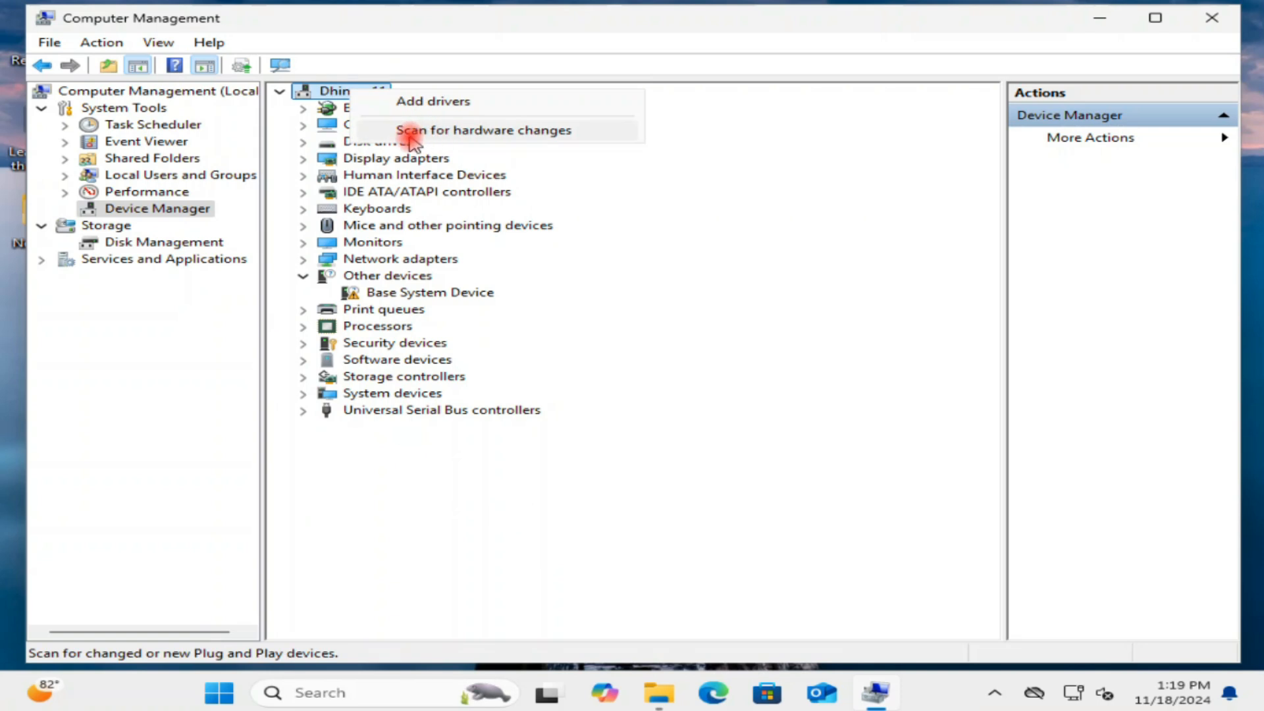
{"action": "left_click", "coordinate": [462, 132]}
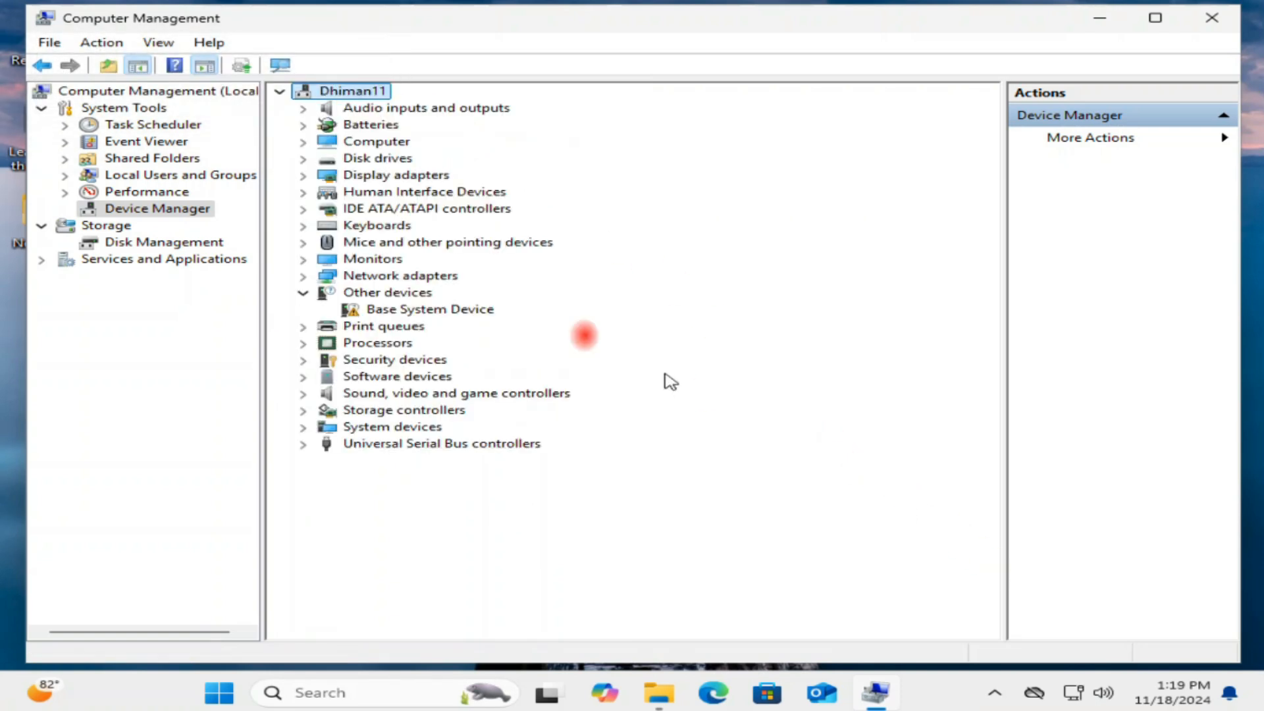
Open the quick settings volume flyout, toggle mute on the speaker, and raise the volume slider to maximum.
{"action": "left_click", "coordinate": [1109, 694]}
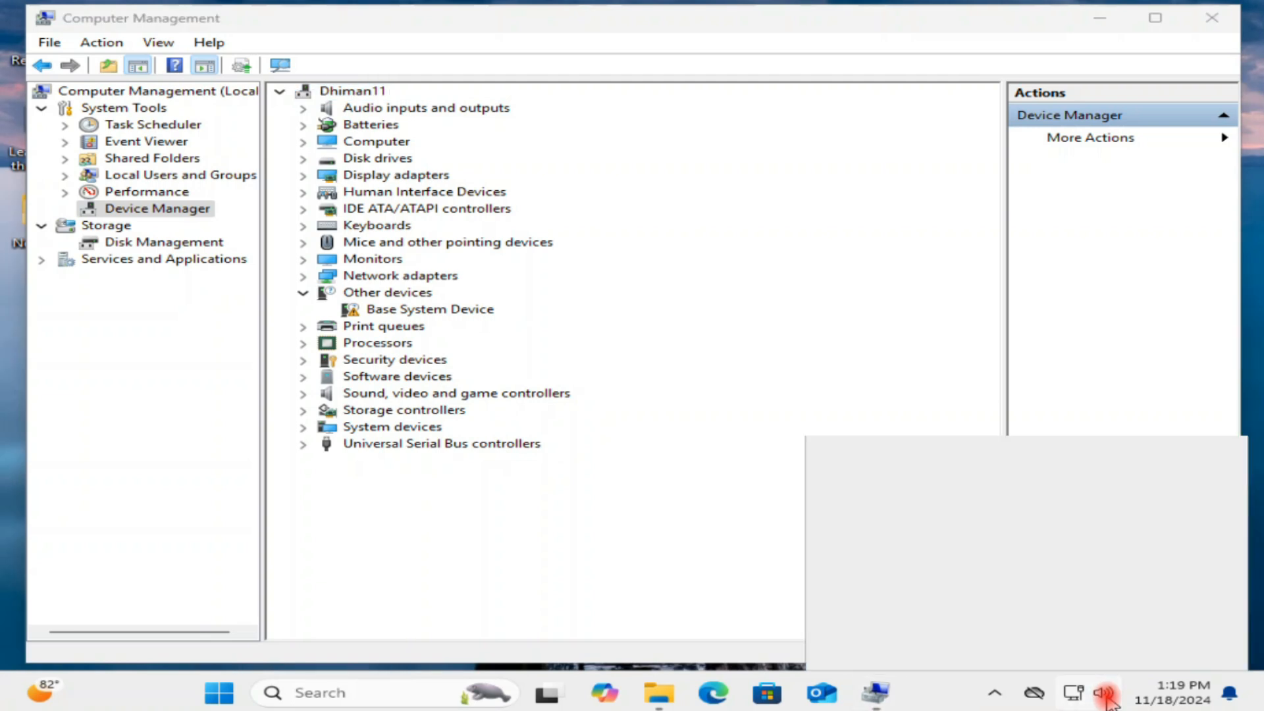
{"action": "left_click", "coordinate": [884, 580]}
{"action": "left_click", "coordinate": [1138, 581]}
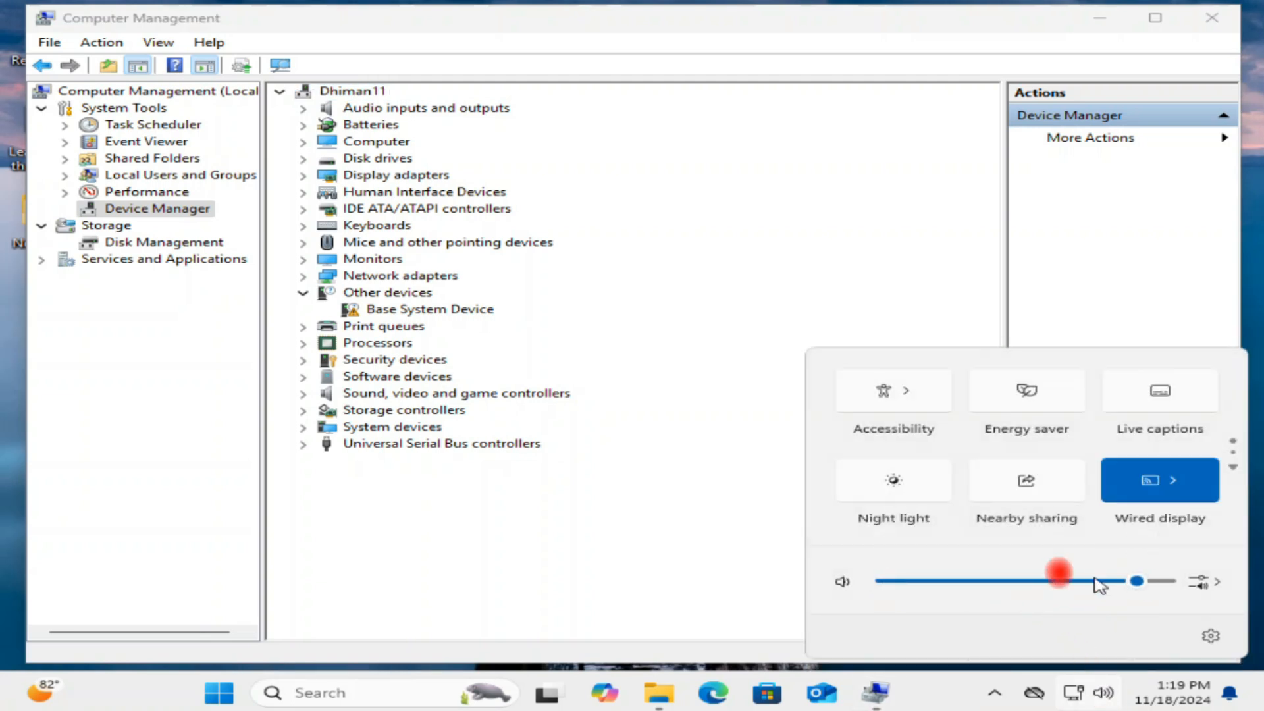
{"action": "left_click", "coordinate": [840, 583]}
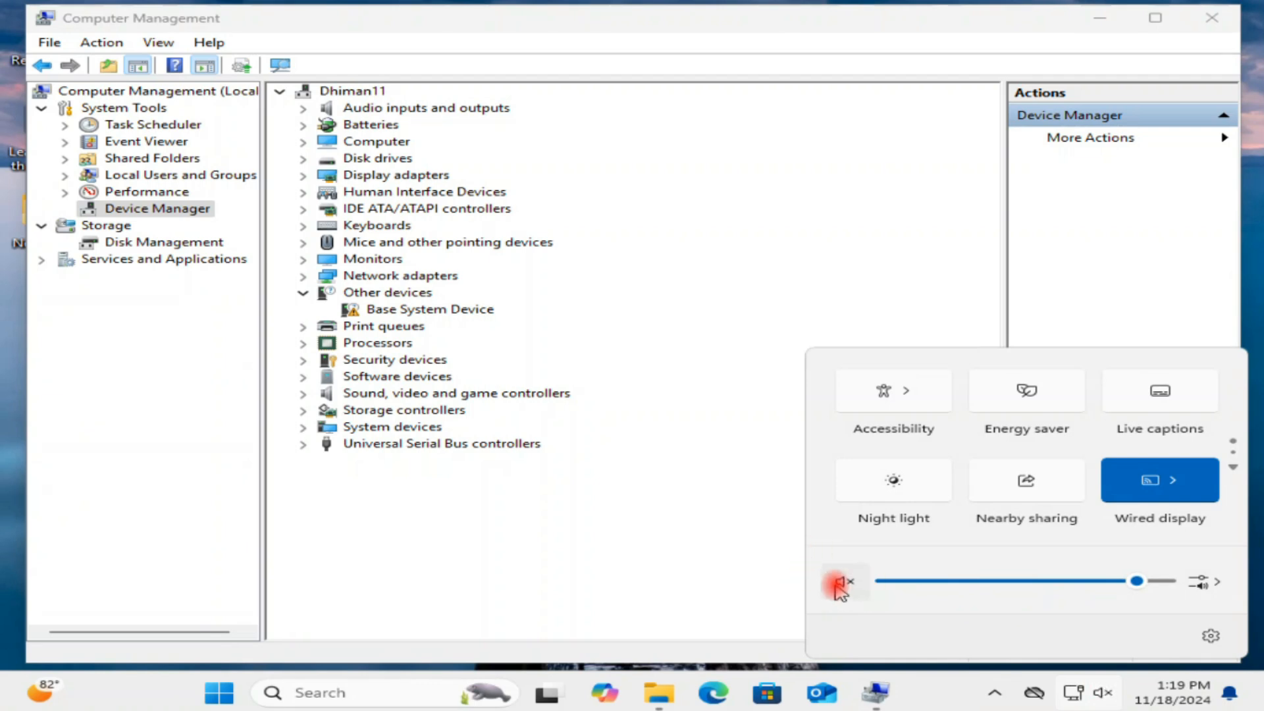
{"action": "left_click", "coordinate": [929, 581]}
{"action": "left_click_drag", "start_coordinate": [929, 581], "coordinate": [1174, 580]}
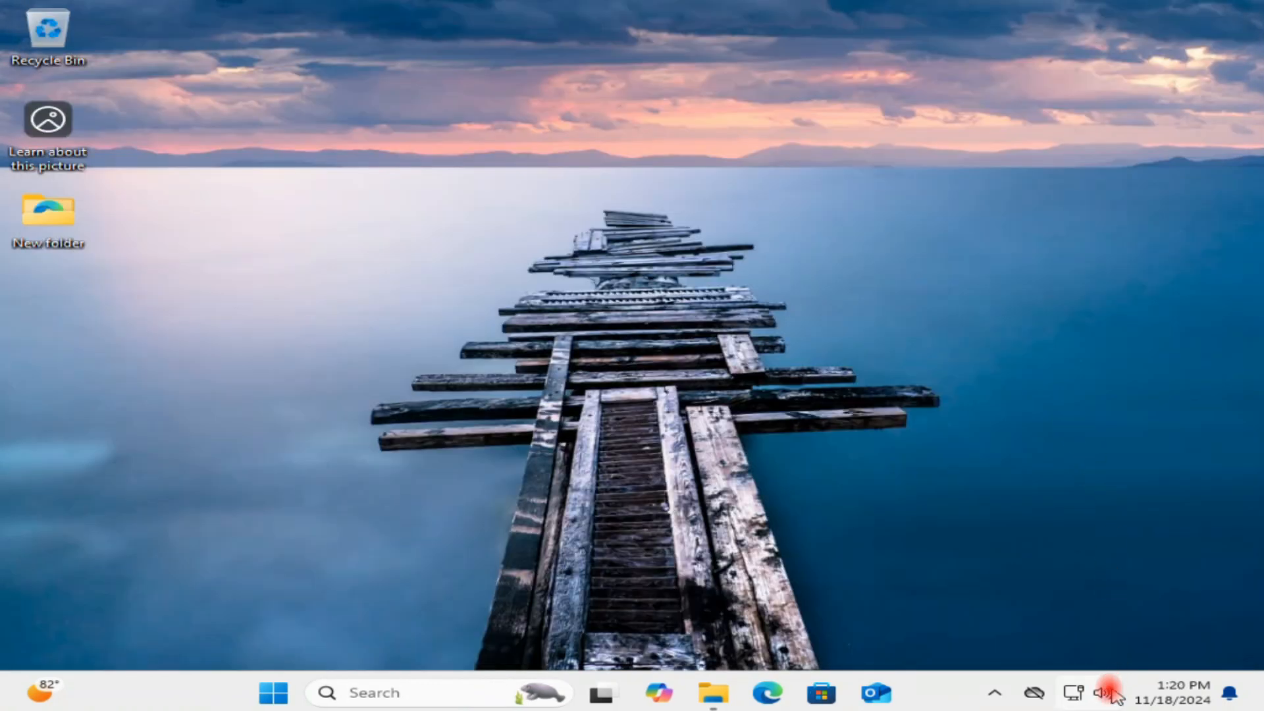
Open Sound settings from the speaker icon and launch More sound settings to open the classic Sound dialog.
{"action": "right_click", "coordinate": [1113, 691]}
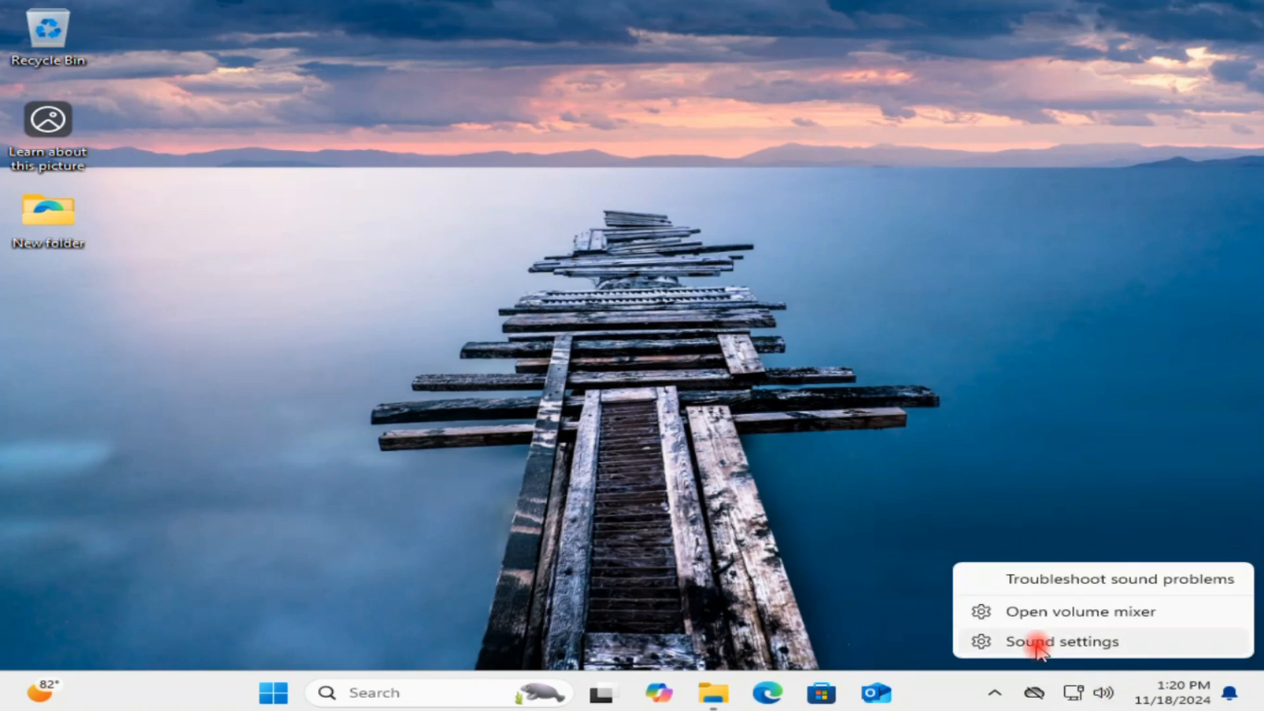
{"action": "left_click", "coordinate": [1084, 640]}
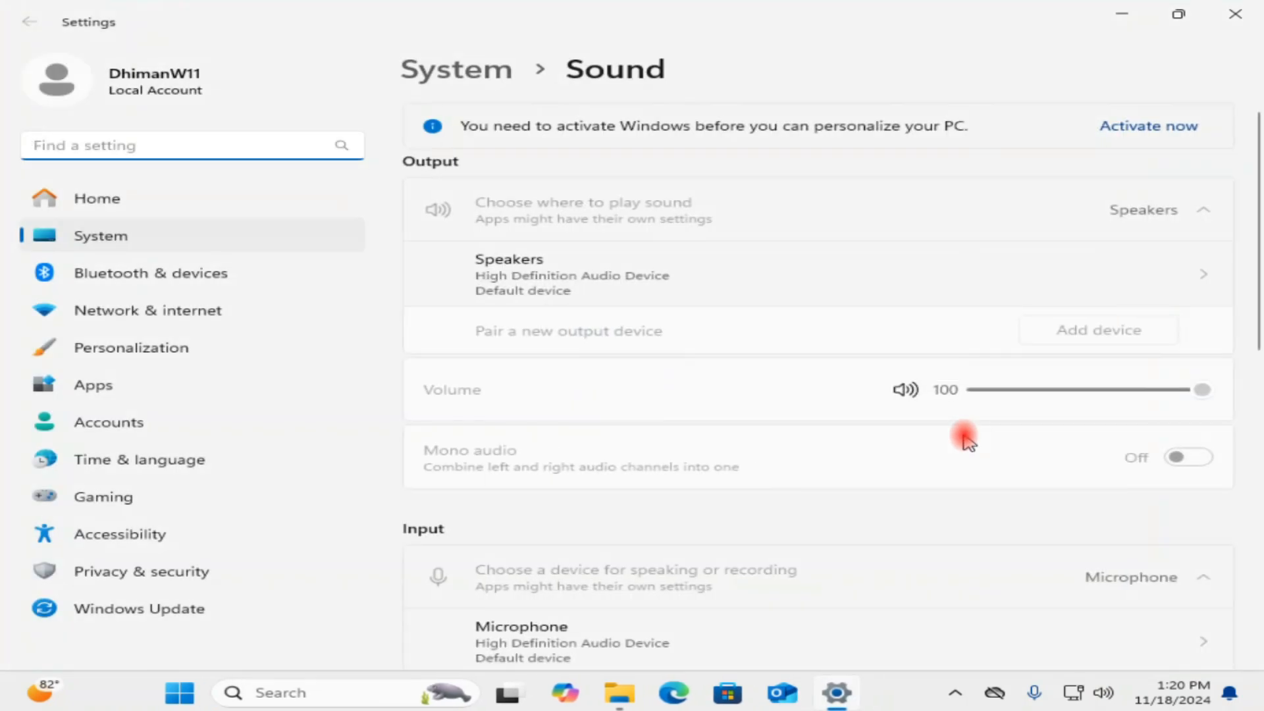
{"action": "scroll", "coordinate": [819, 421], "scroll_direction": "down", "scroll_amount": 2}
{"action": "scroll", "coordinate": [820, 421], "scroll_direction": "down", "scroll_amount": 2}
{"action": "scroll", "coordinate": [852, 426], "scroll_direction": "up", "scroll_amount": 1}
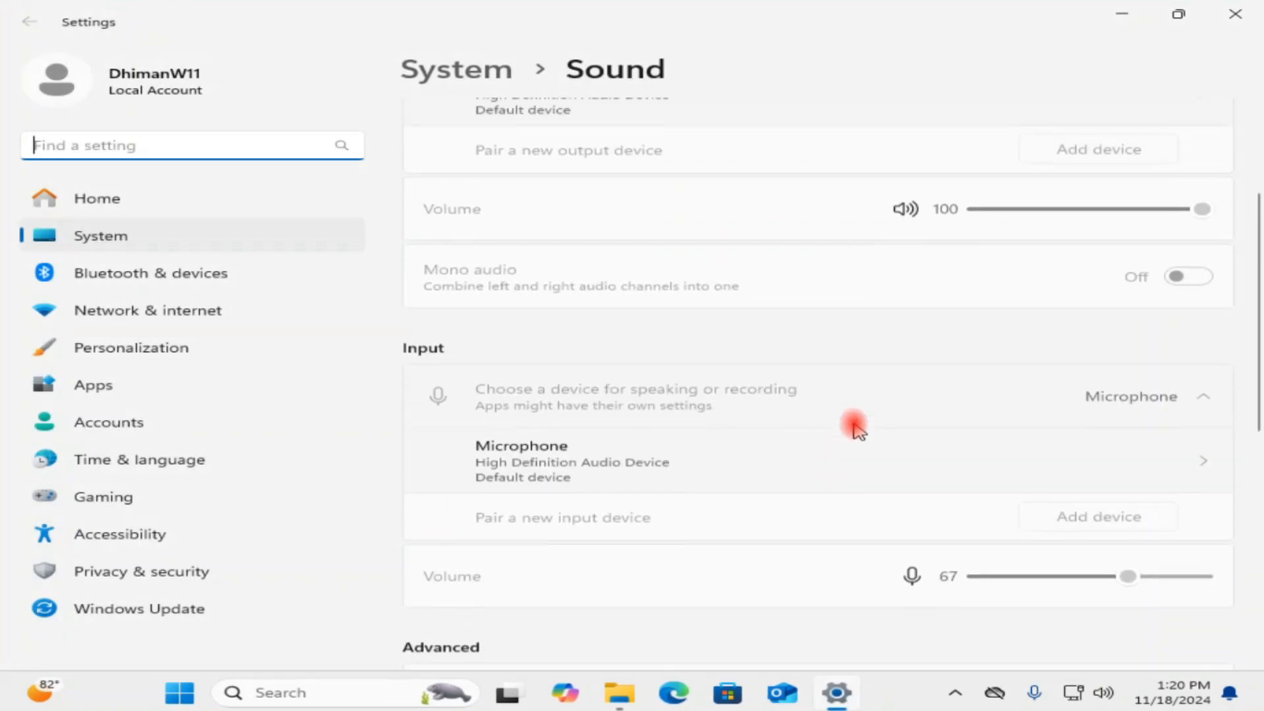
{"action": "scroll", "coordinate": [855, 428], "scroll_direction": "down", "scroll_amount": 3}
{"action": "scroll", "coordinate": [854, 425], "scroll_direction": "down", "scroll_amount": 5}
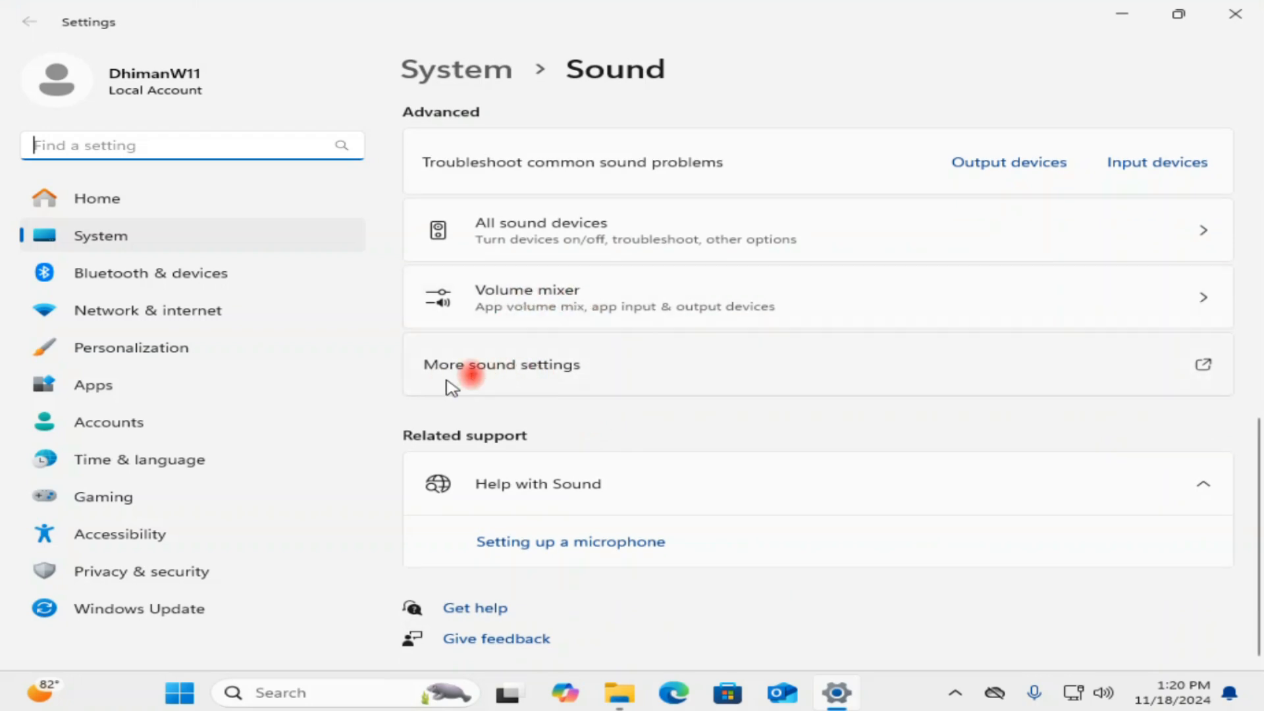
{"action": "left_click", "coordinate": [532, 374]}
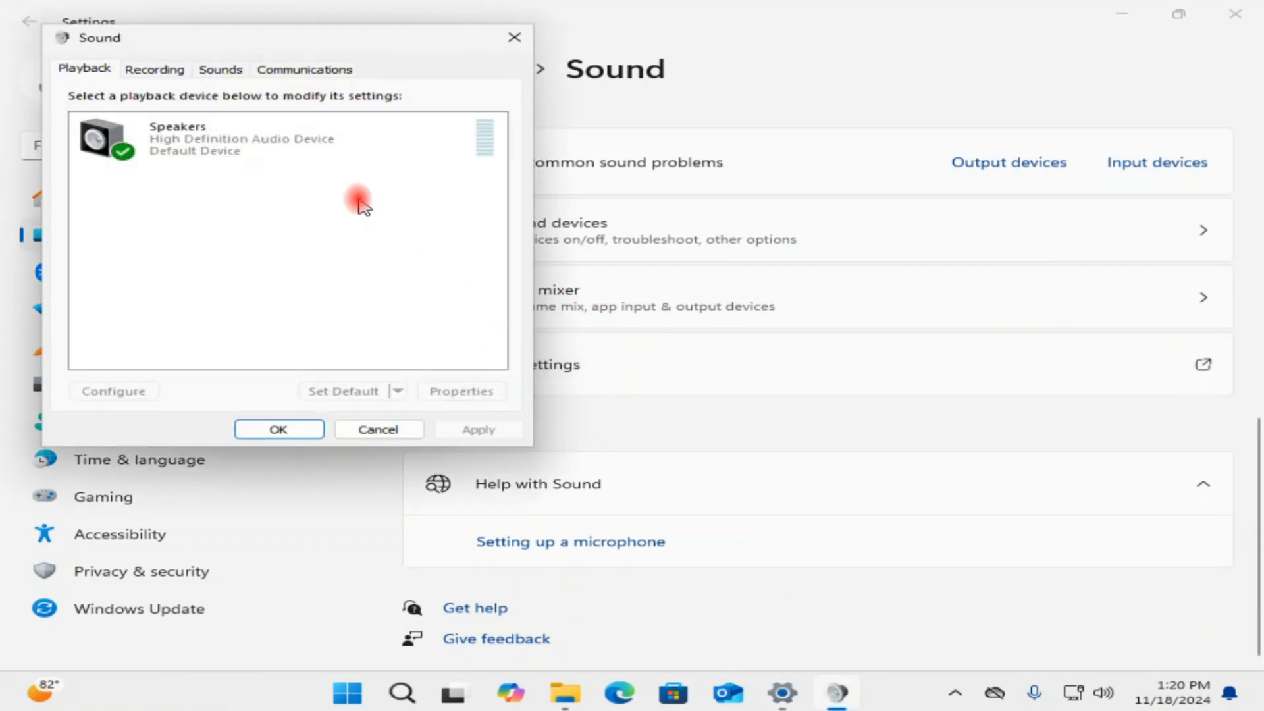
Switch the sound scheme to No Sounds and back to Windows Default, opening and cancelling Save As.
{"action": "left_click_drag", "start_coordinate": [358, 48], "coordinate": [652, 87]}
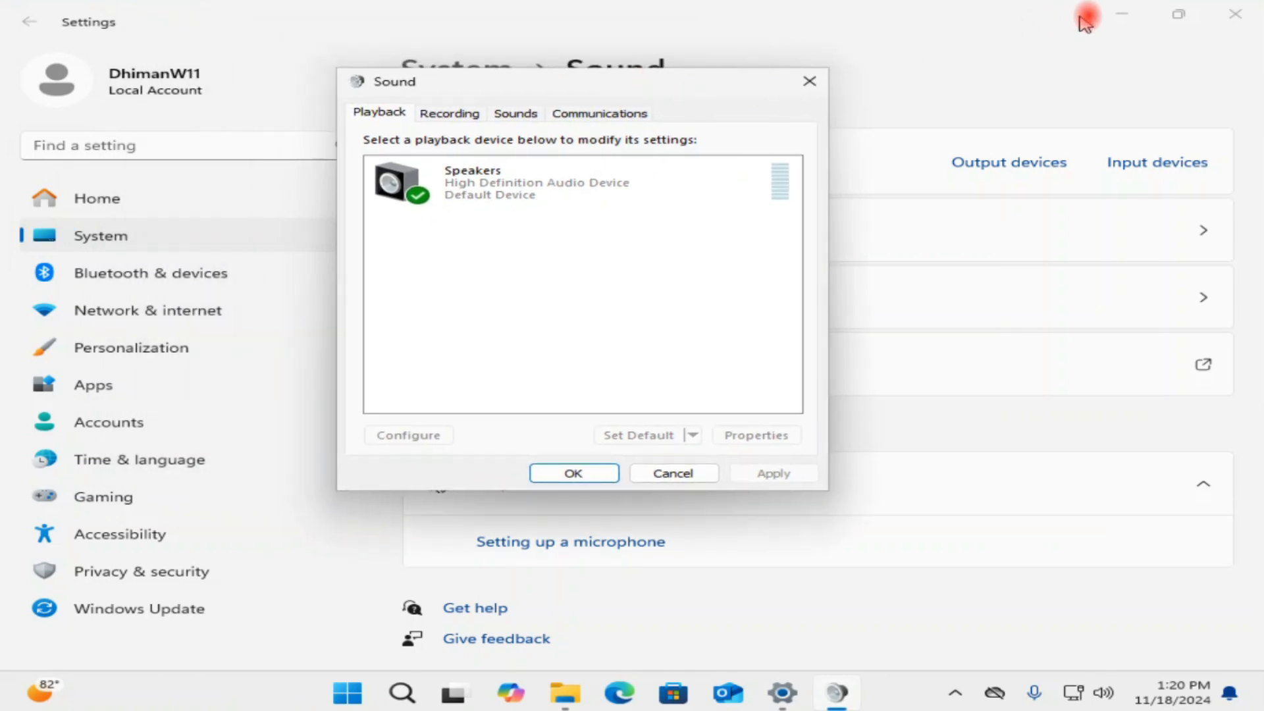
{"action": "left_click", "coordinate": [1121, 14]}
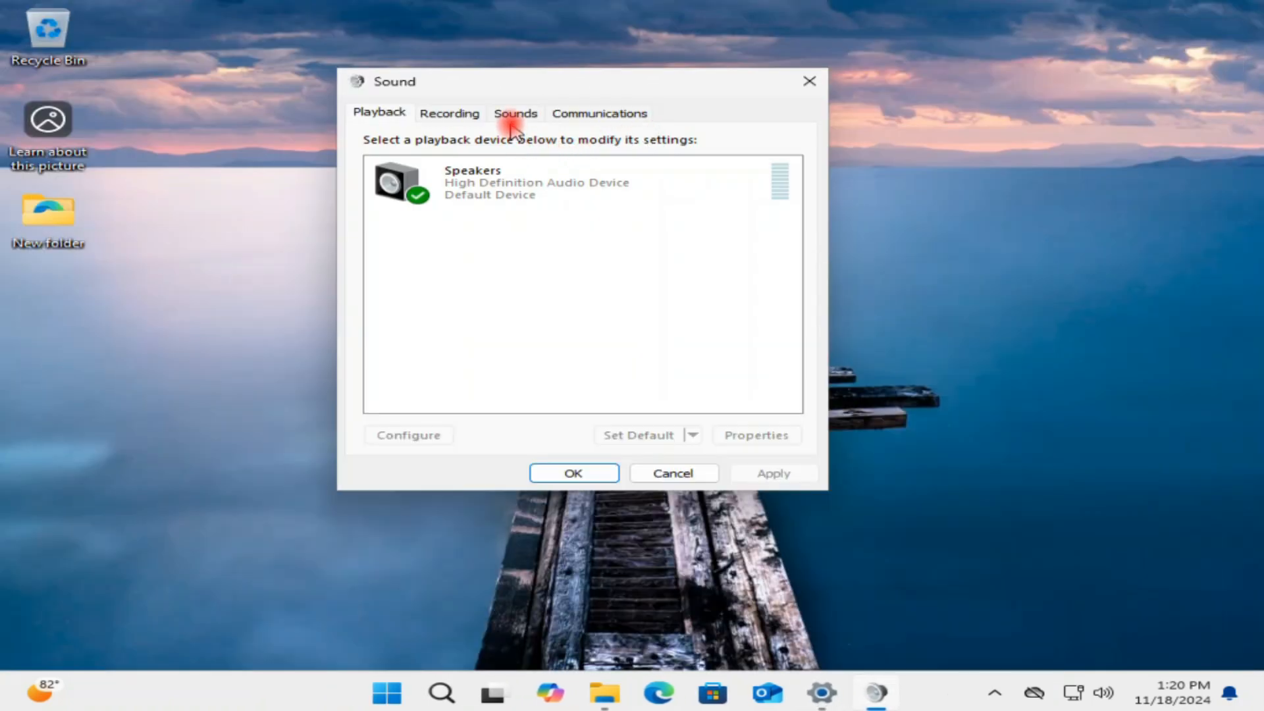
{"action": "left_click", "coordinate": [527, 113]}
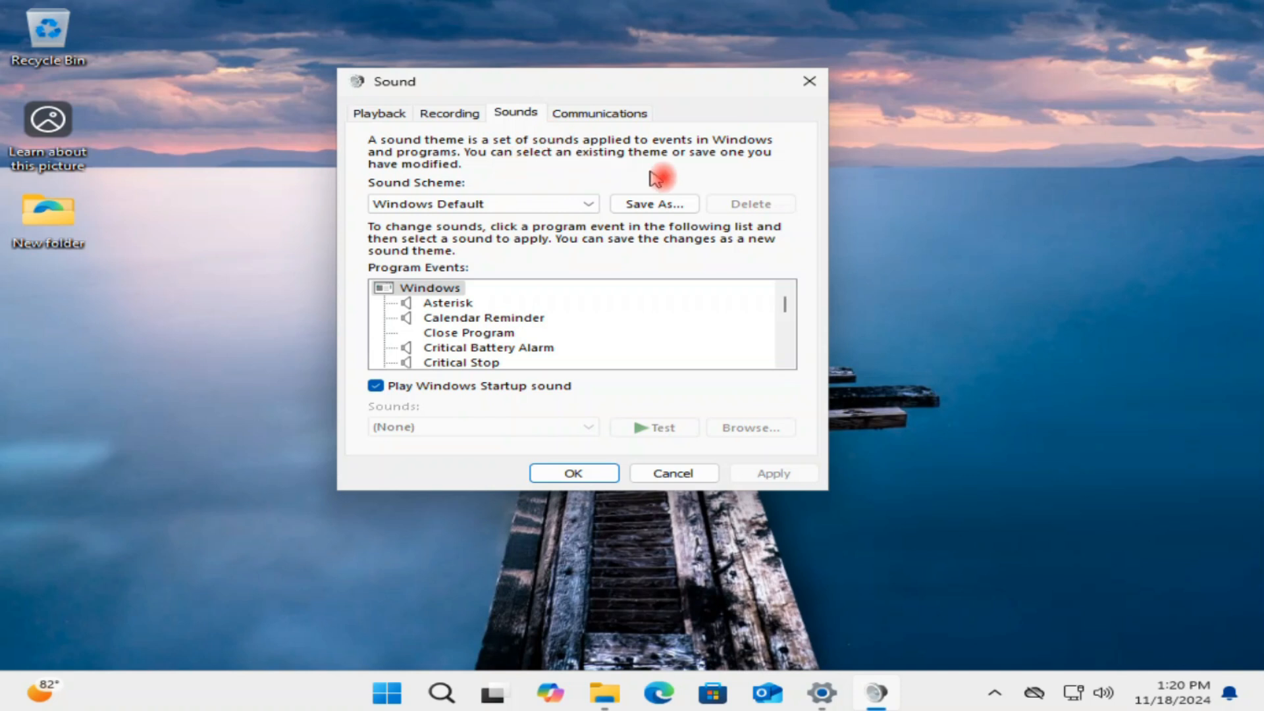
{"action": "left_click", "coordinate": [596, 204]}
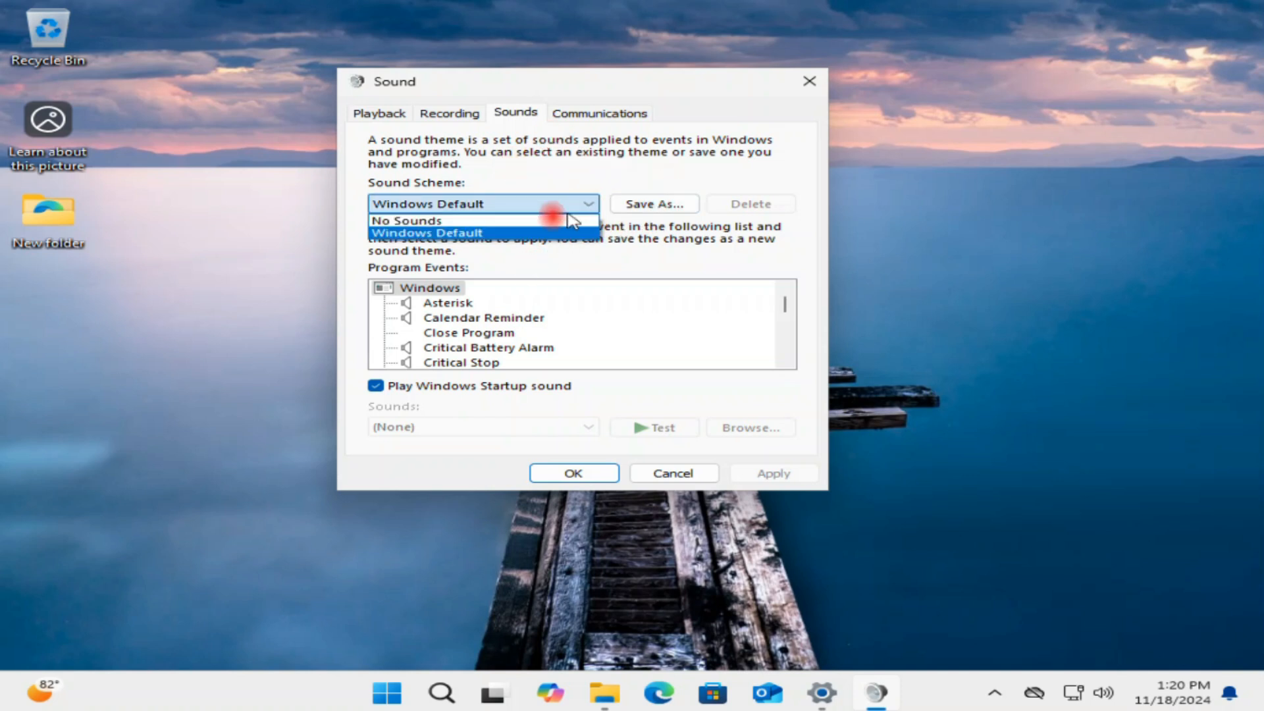
{"action": "left_click", "coordinate": [403, 217]}
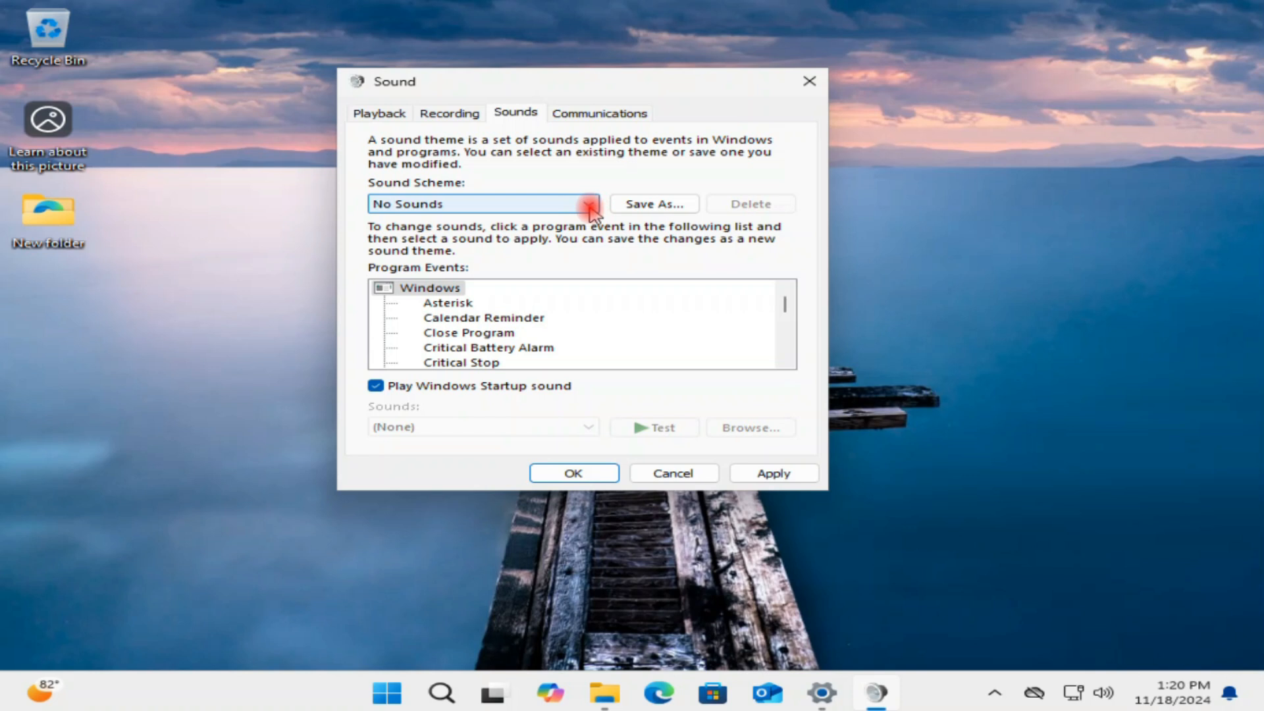
{"action": "left_click", "coordinate": [587, 203]}
{"action": "left_click", "coordinate": [547, 233]}
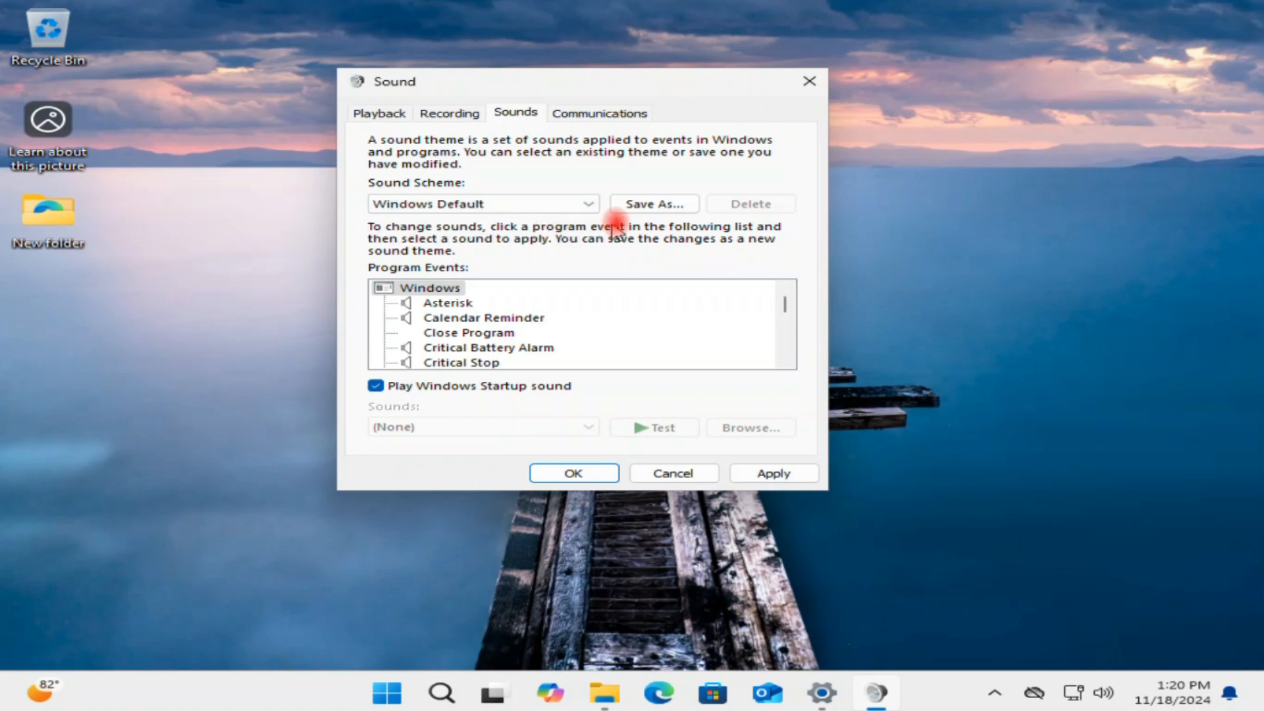
{"action": "left_click", "coordinate": [648, 205]}
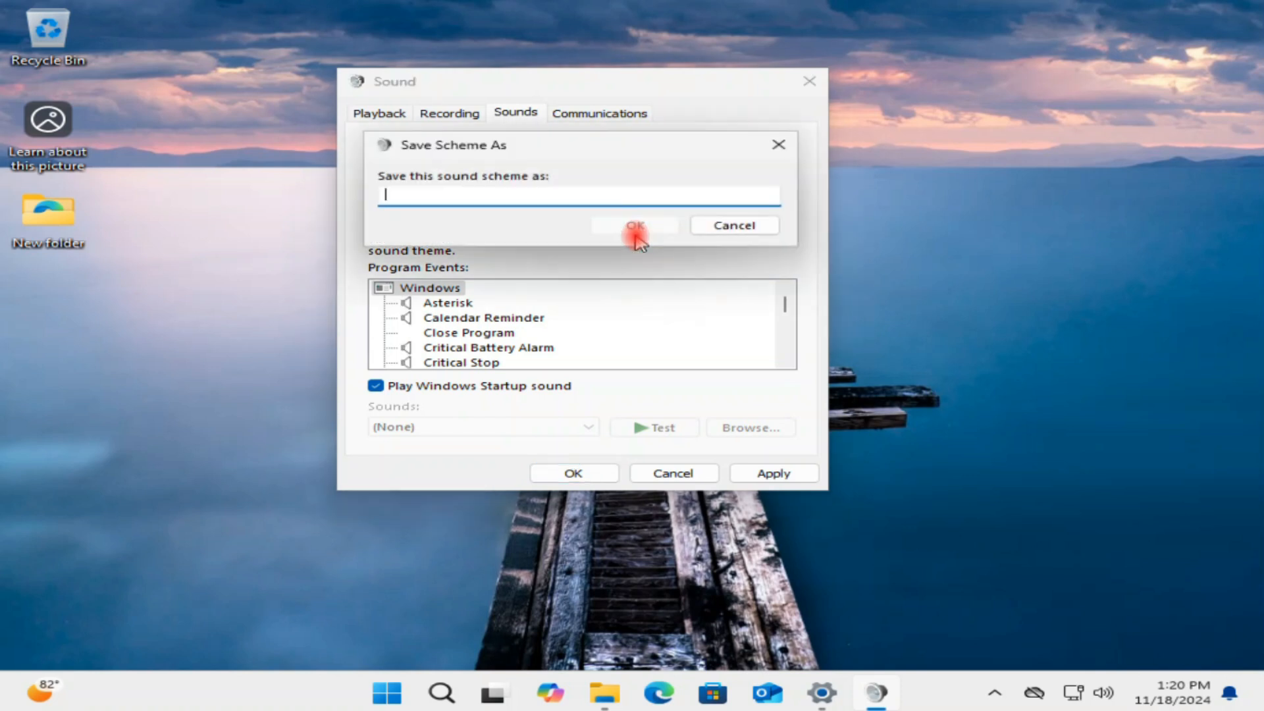
{"action": "left_click", "coordinate": [726, 226]}
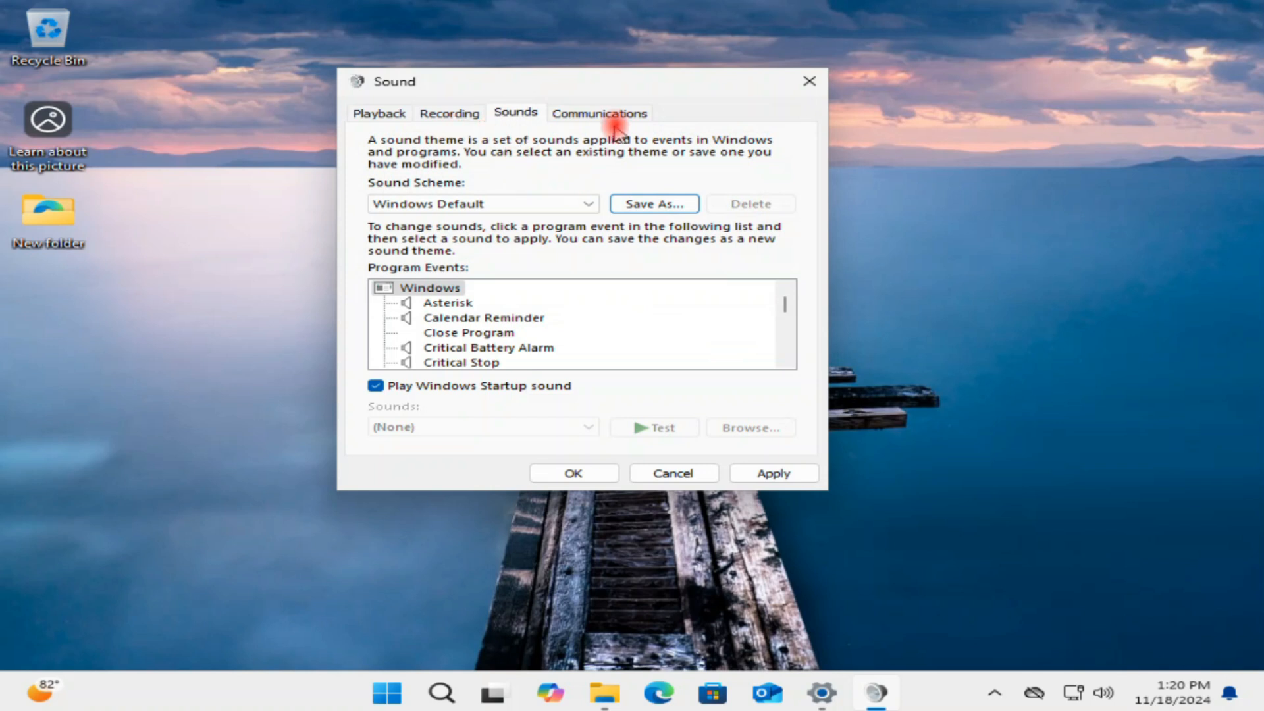
Open the default Microphone's properties, view its Listen options, and set its recording level to 100.
{"action": "left_click", "coordinate": [461, 116]}
{"action": "left_click", "coordinate": [566, 188]}
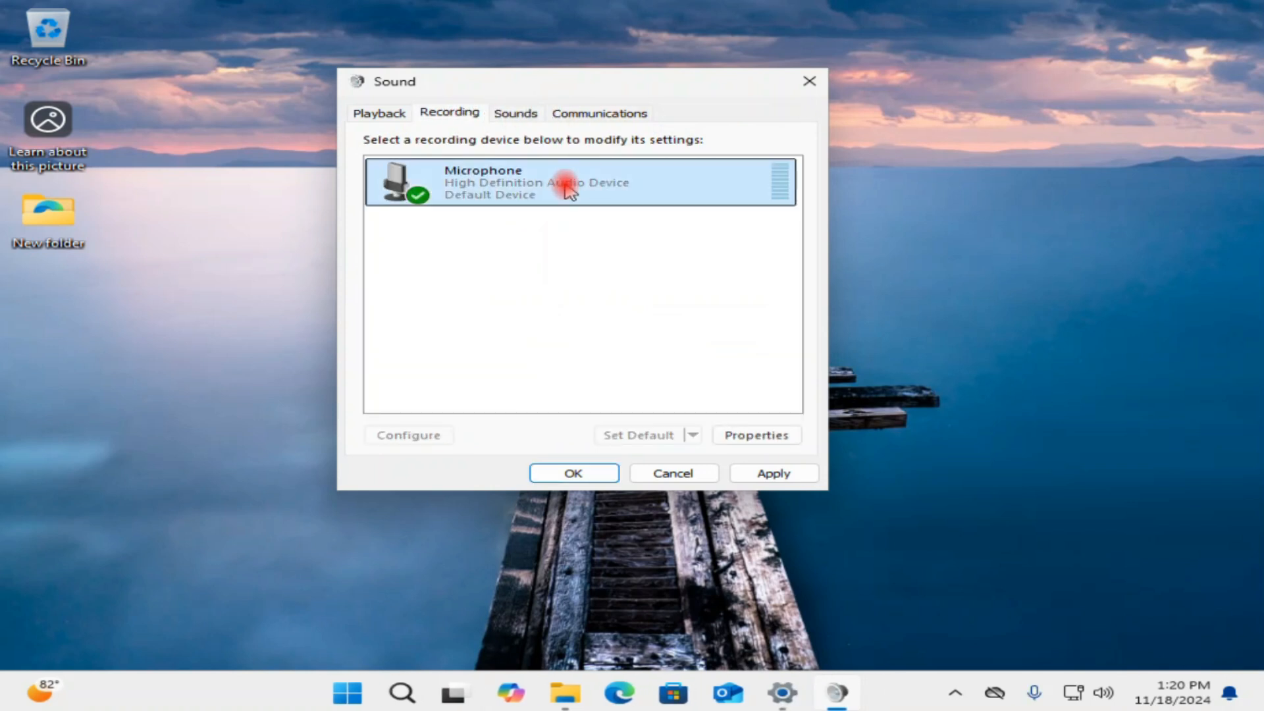
{"action": "left_click", "coordinate": [761, 435]}
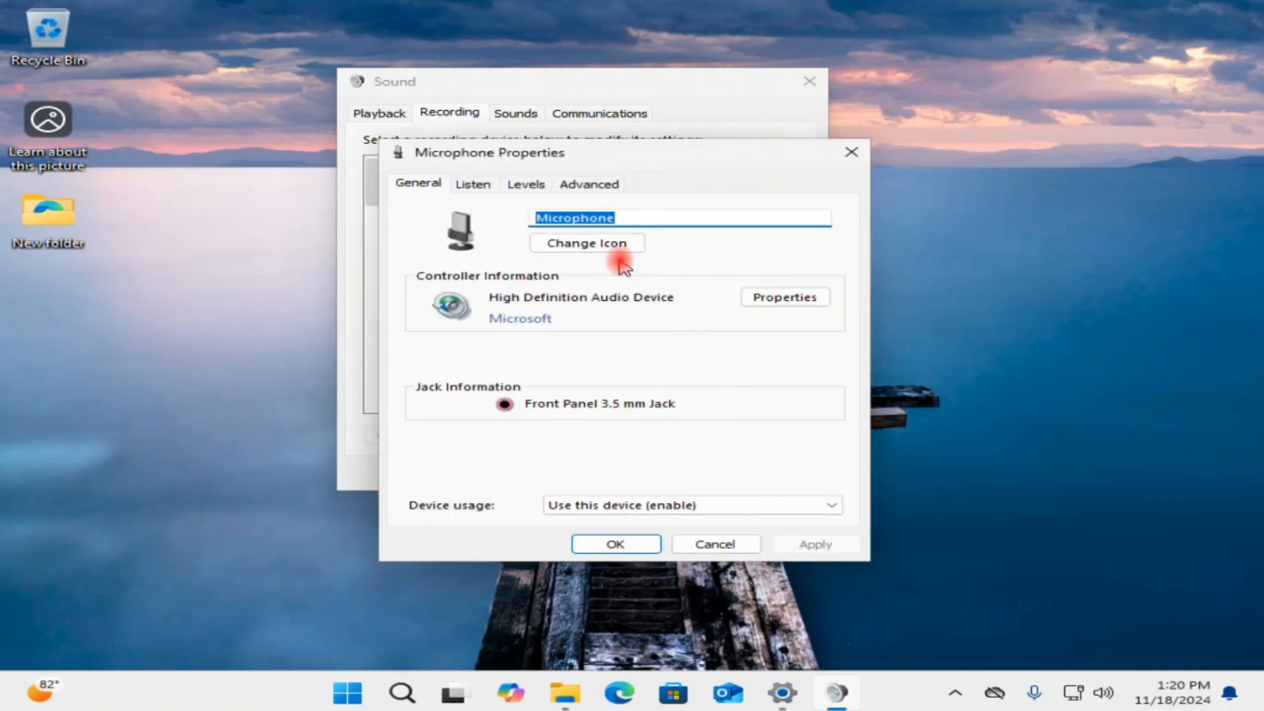
{"action": "left_click", "coordinate": [475, 187]}
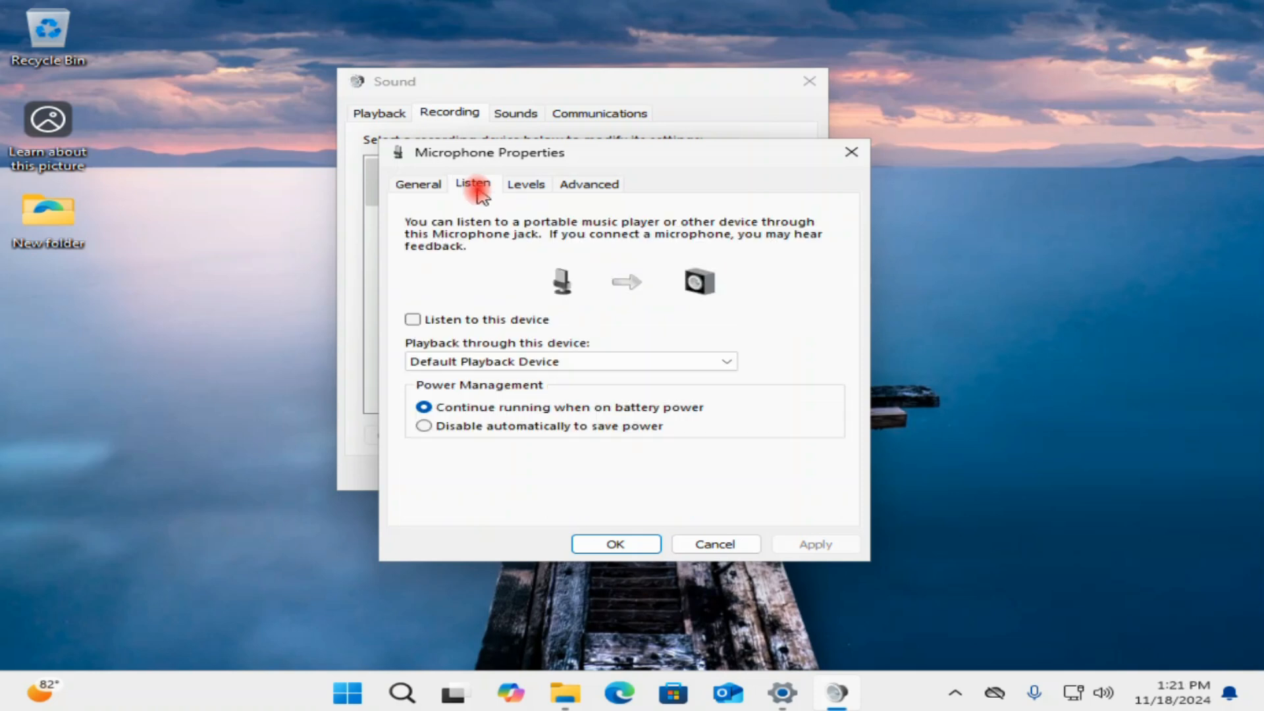
{"action": "left_click", "coordinate": [519, 186]}
{"action": "left_click_drag", "start_coordinate": [556, 248], "coordinate": [617, 252]}
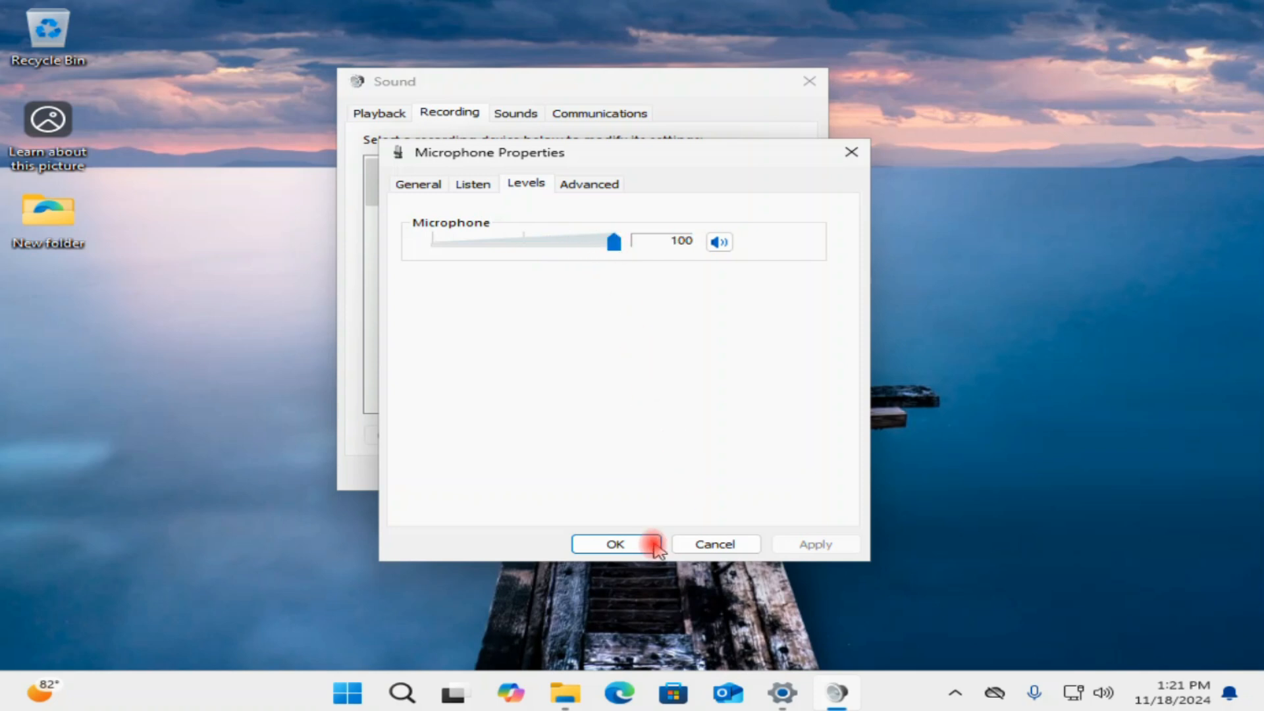
{"action": "left_click", "coordinate": [631, 552]}
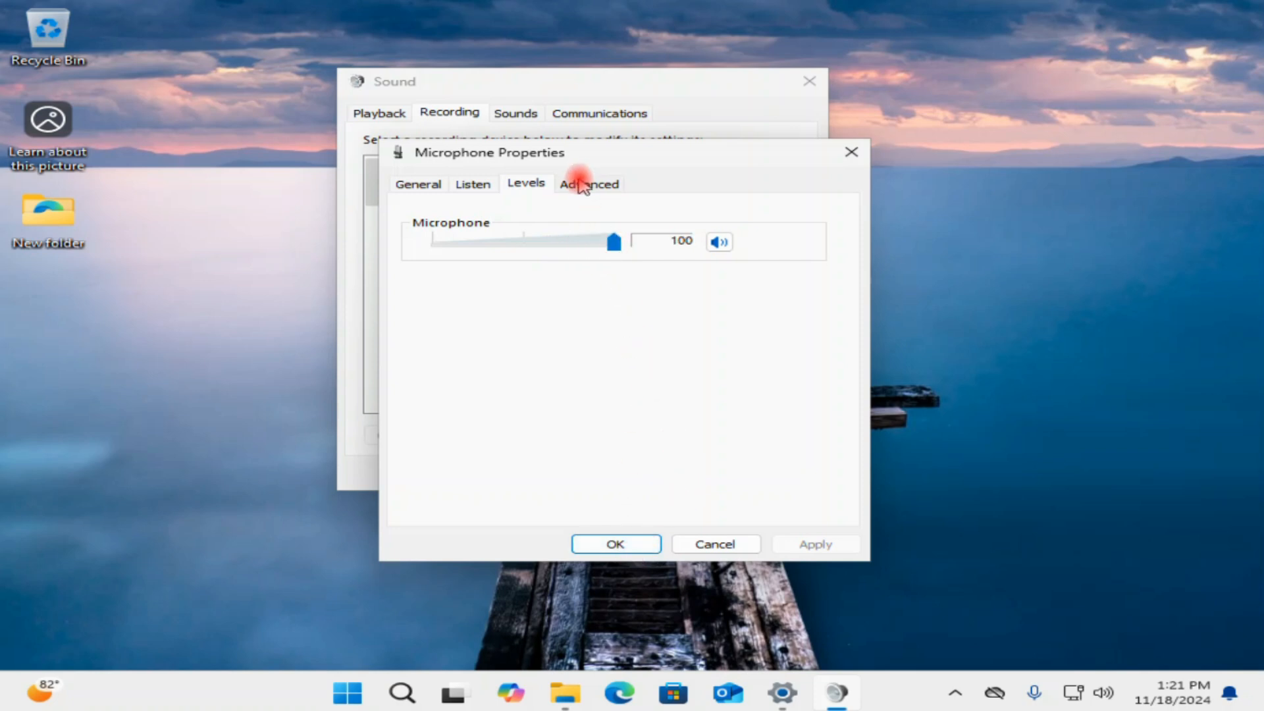
Set the microphone's default format to 2 channel, 16 bit, 44100 Hz (CD Quality) and close both dialogs with OK.
{"action": "left_click", "coordinate": [581, 183]}
{"action": "left_click", "coordinate": [452, 273]}
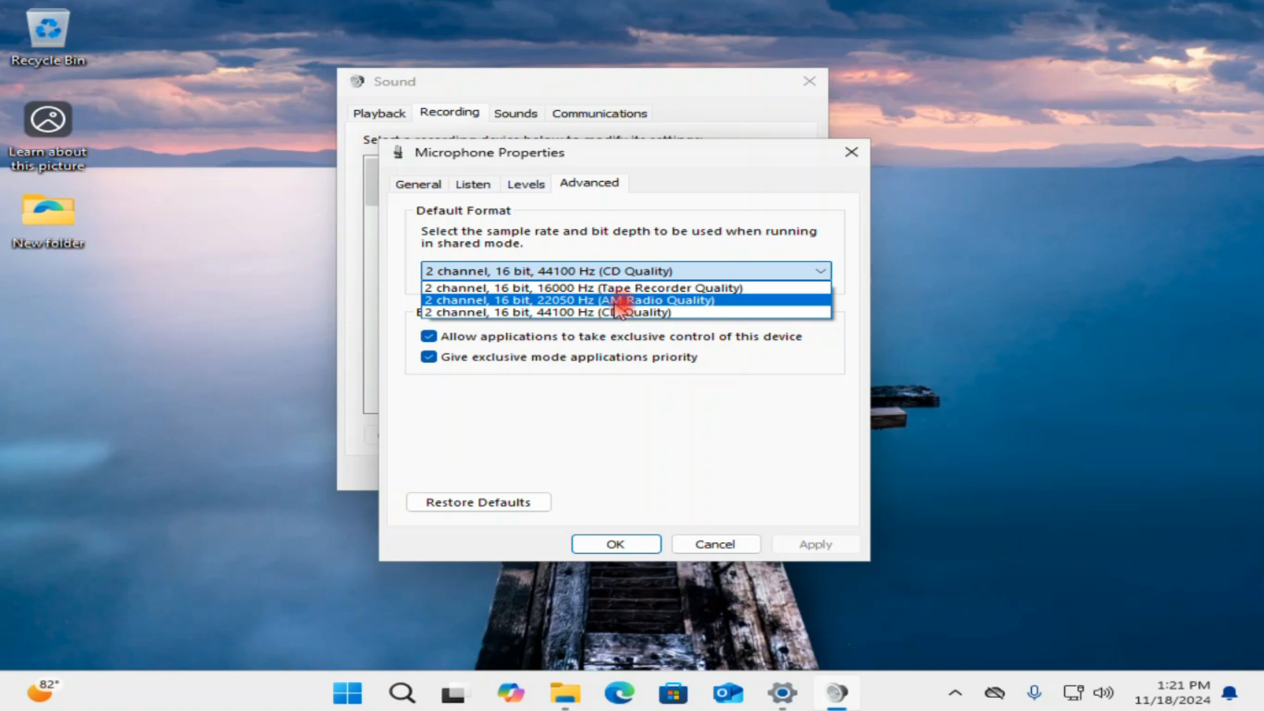
{"action": "left_click", "coordinate": [629, 314]}
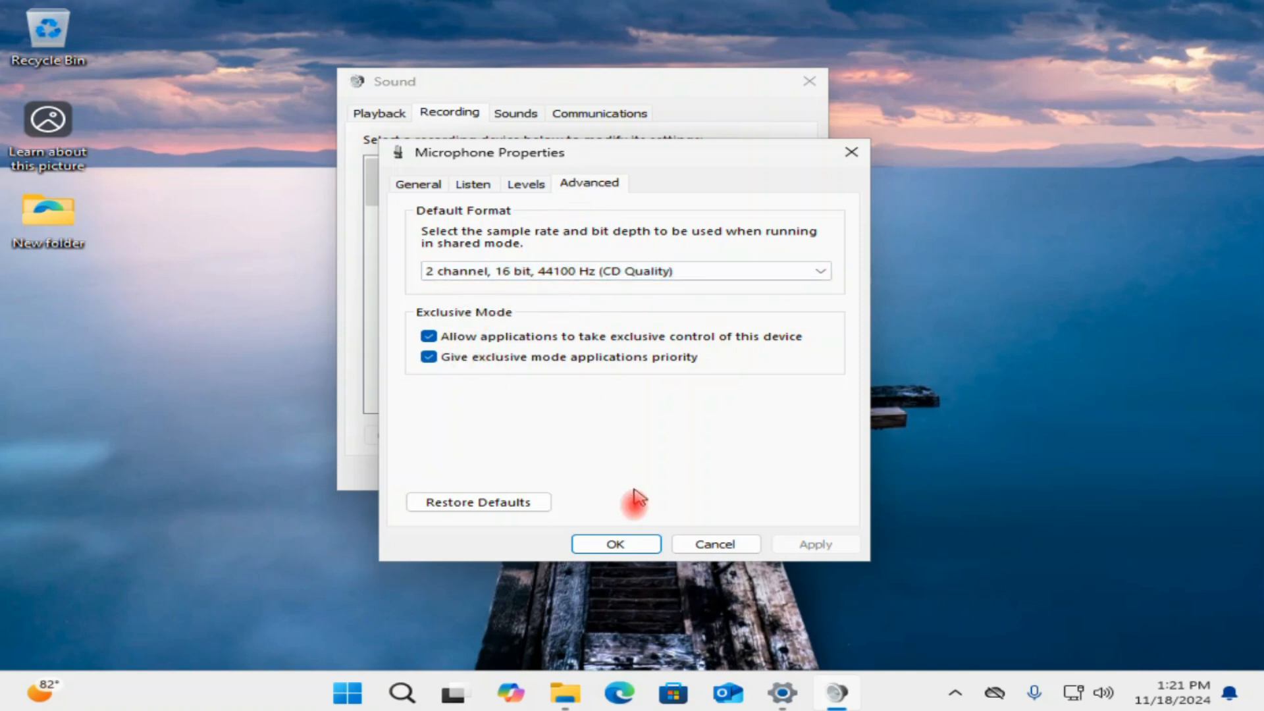
{"action": "left_click", "coordinate": [615, 544]}
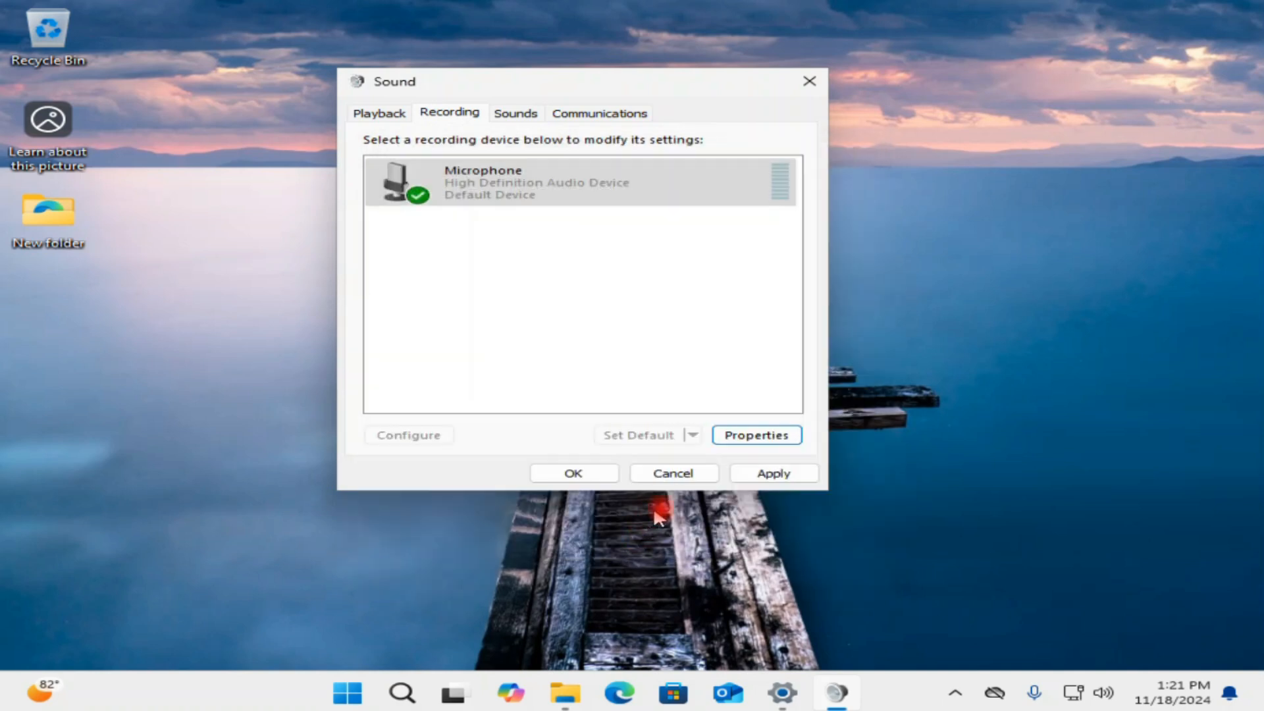
{"action": "left_click", "coordinate": [571, 471]}
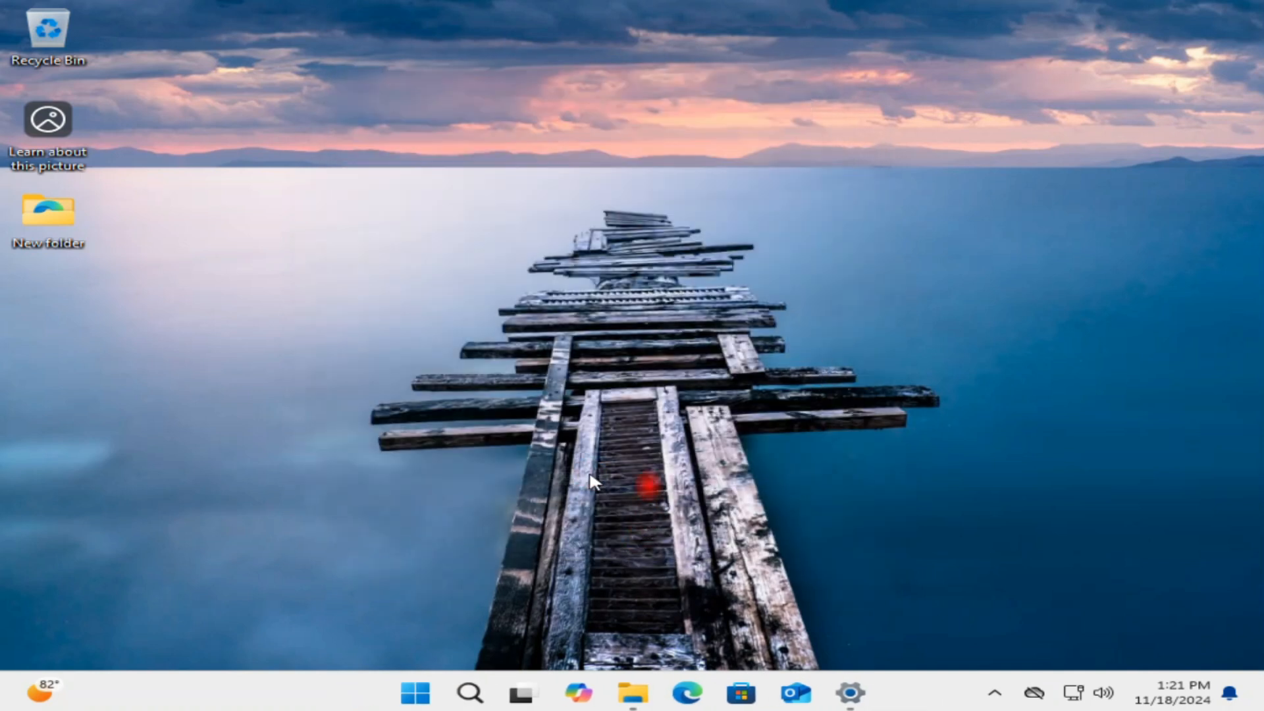